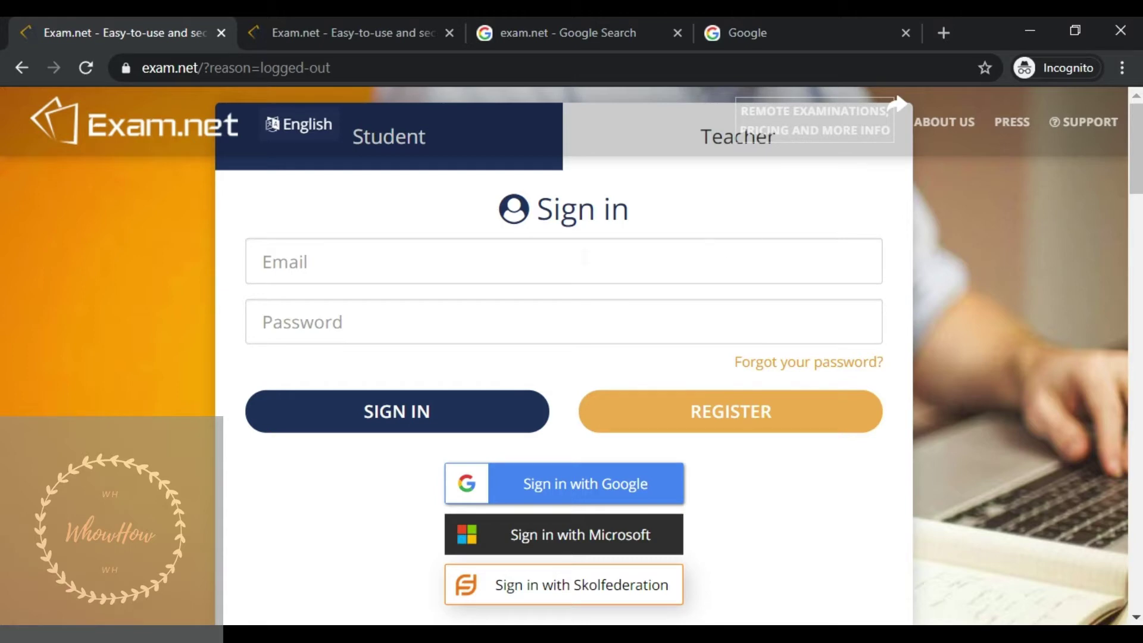
- Sign in to Exam.net with the teacher account's e-mail address and password
left_click(586, 258)
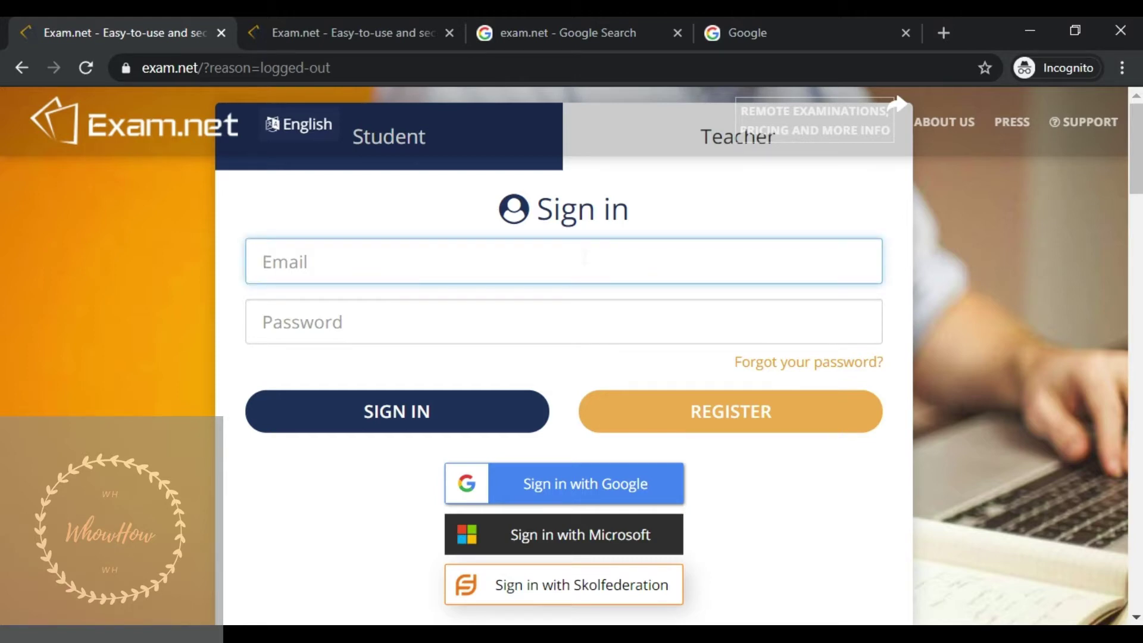
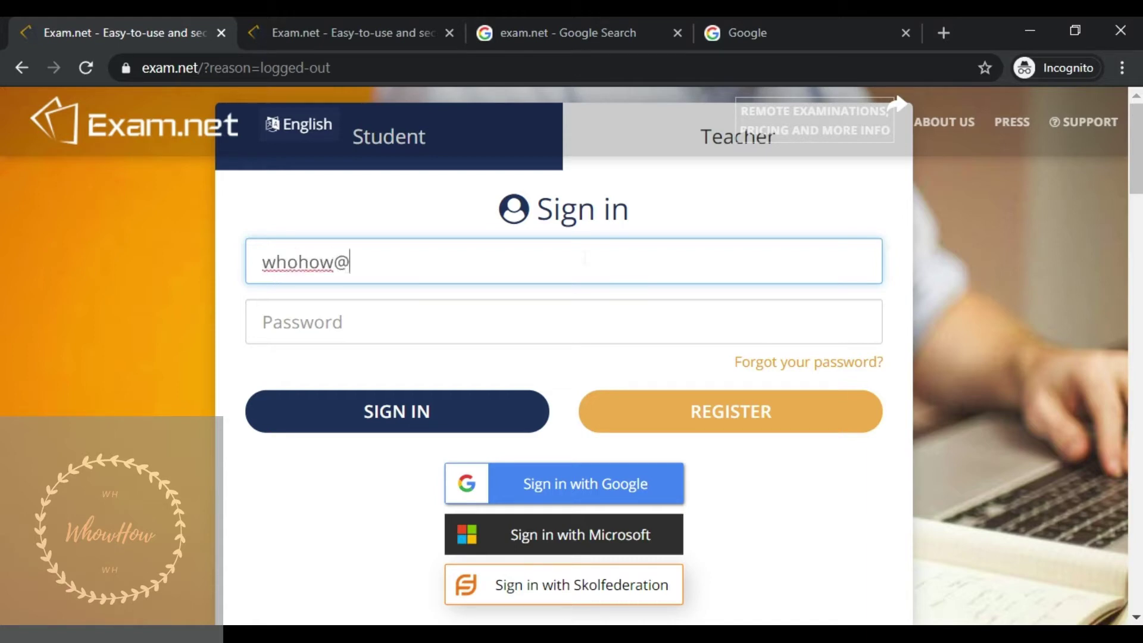
left_click(605, 329)
type("••••••••")
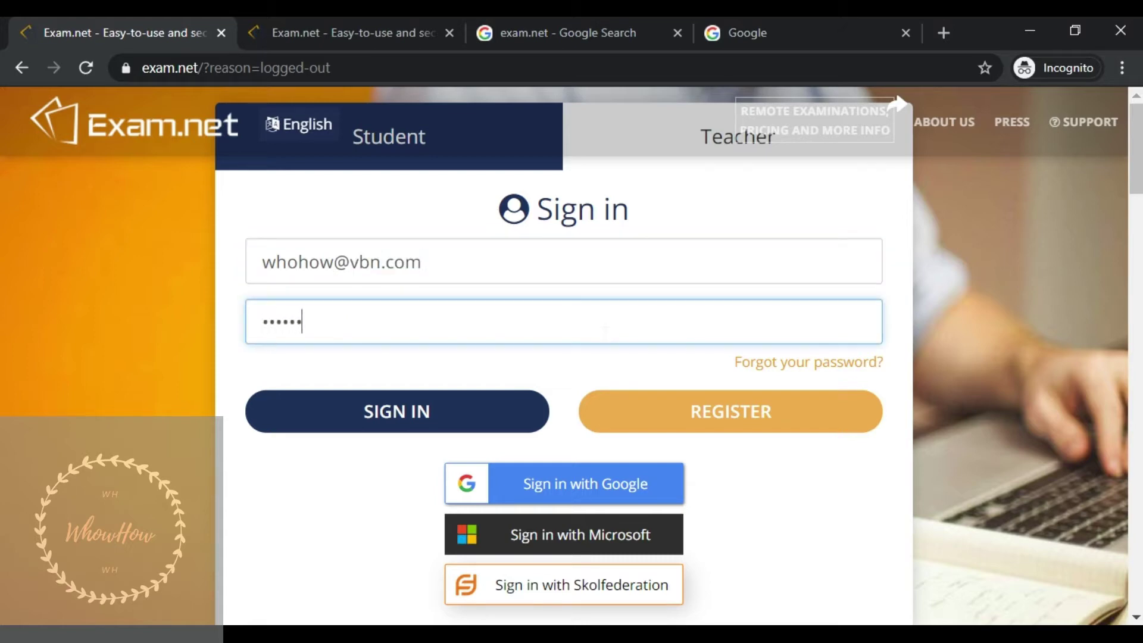
left_click(464, 405)
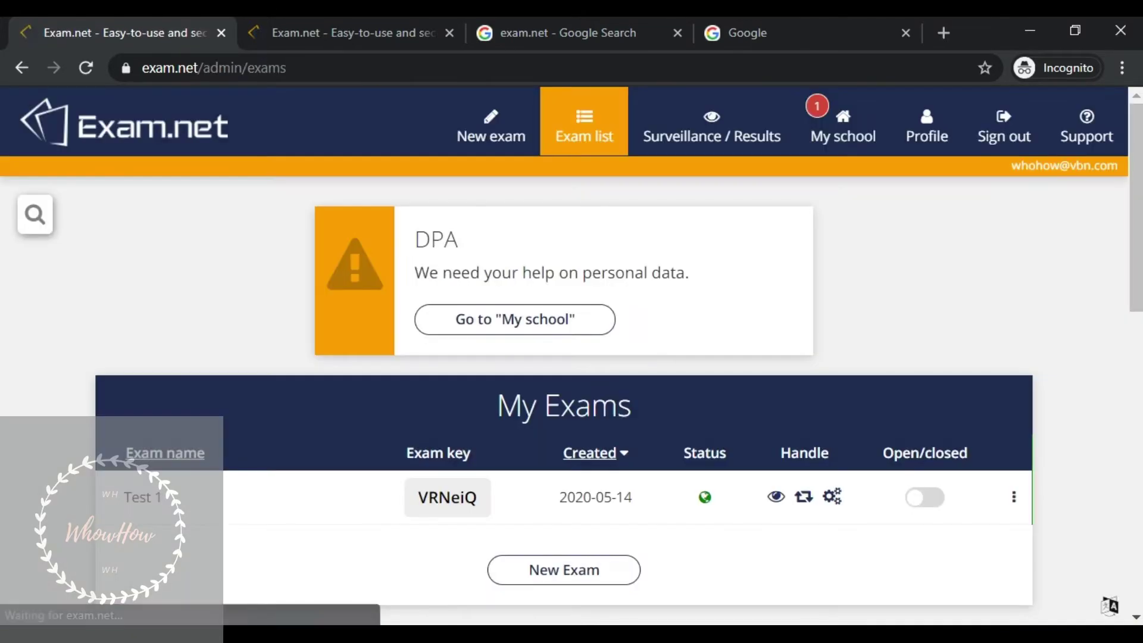
- Scroll through the My Exams list showing Test 1 and the page footer
scroll(1099, 234, "down", 1)
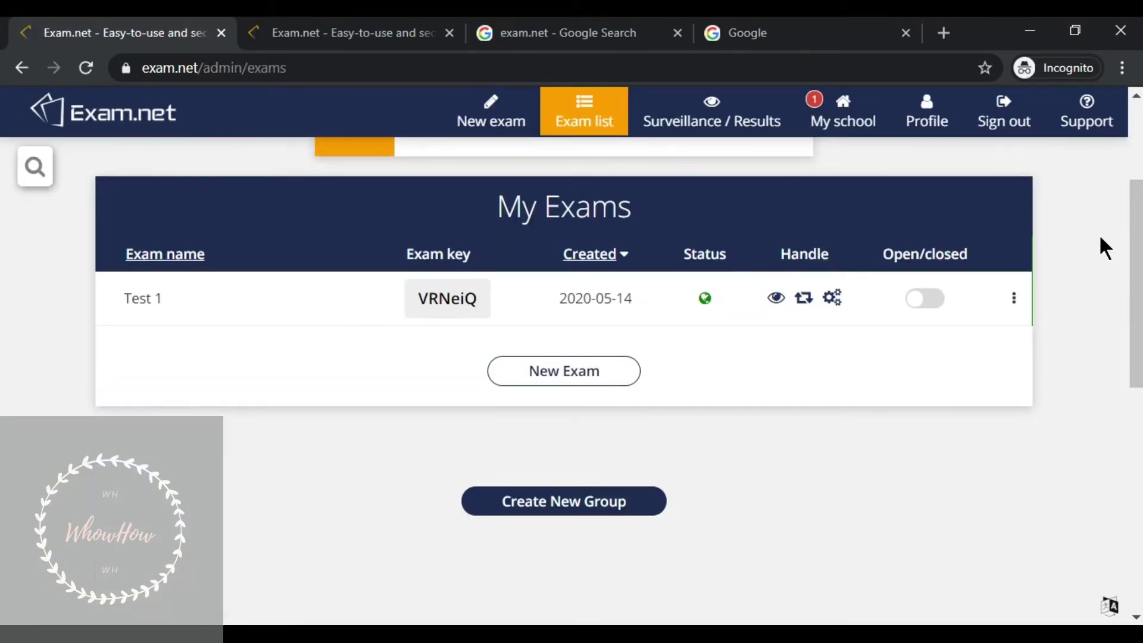
scroll(1106, 220, "up", 3)
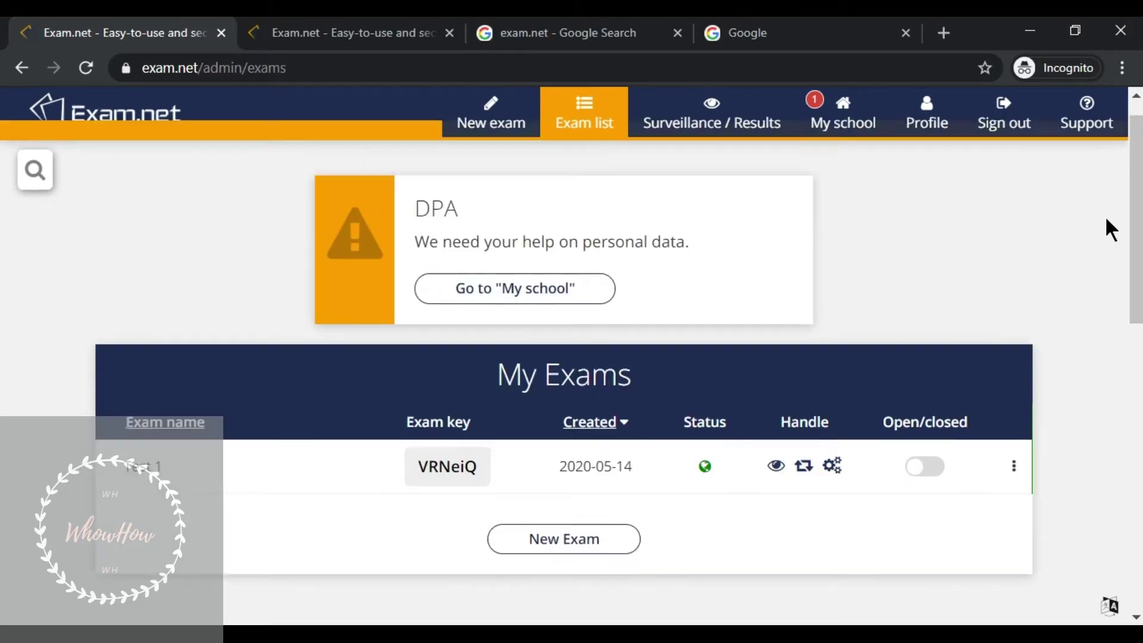
scroll(1106, 220, "down", 8)
scroll(1107, 221, "down", 3)
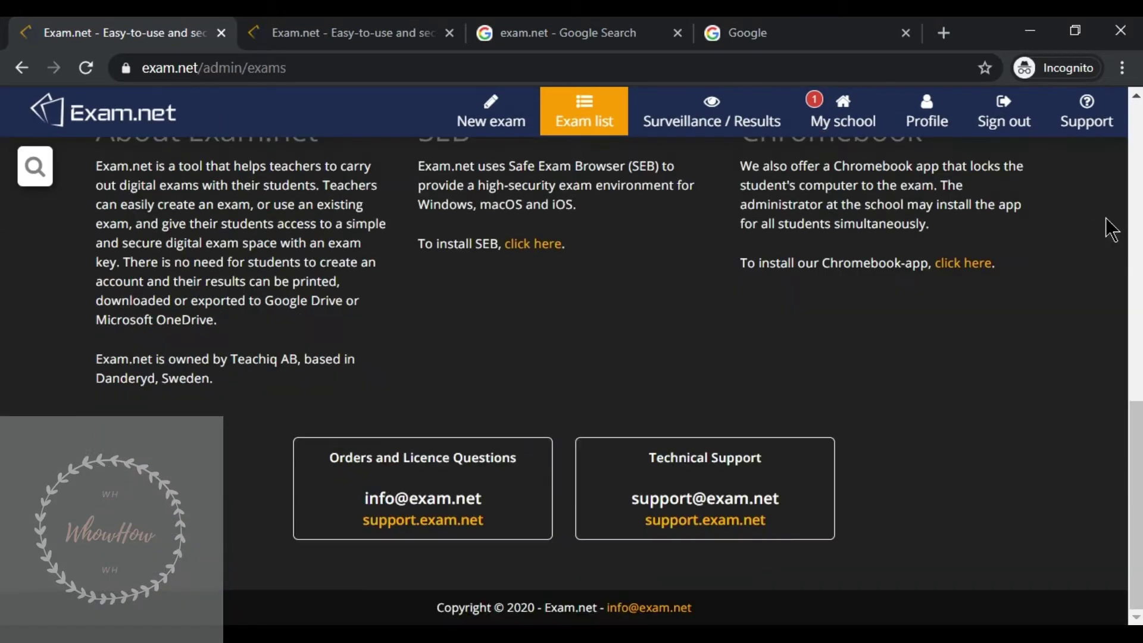
scroll(1107, 221, "up", 10)
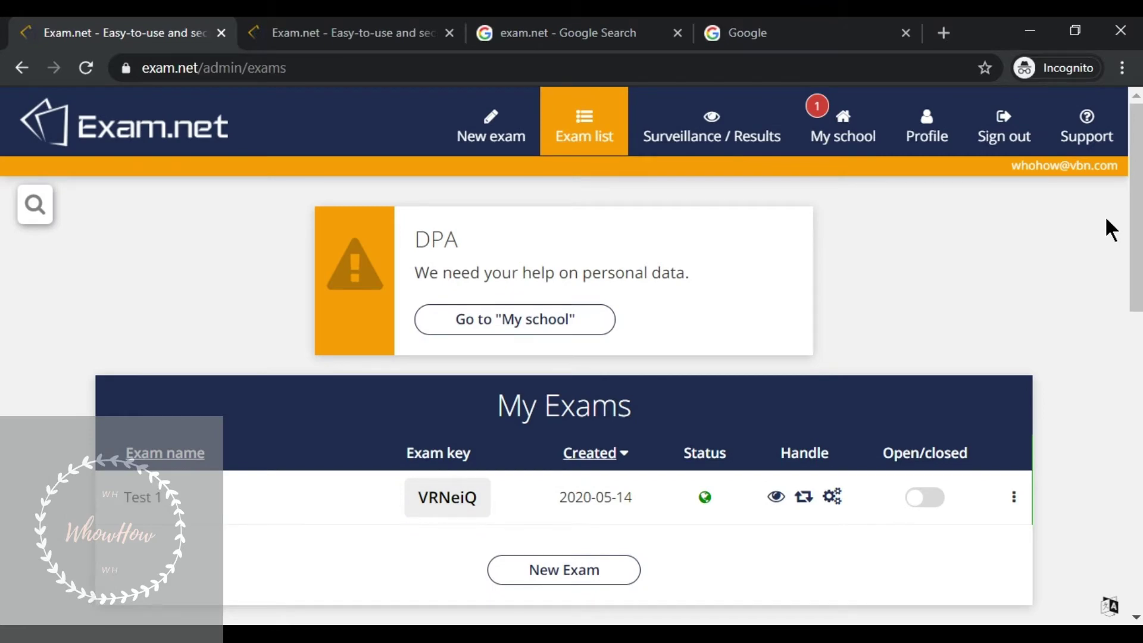
scroll(1106, 220, "down", 5)
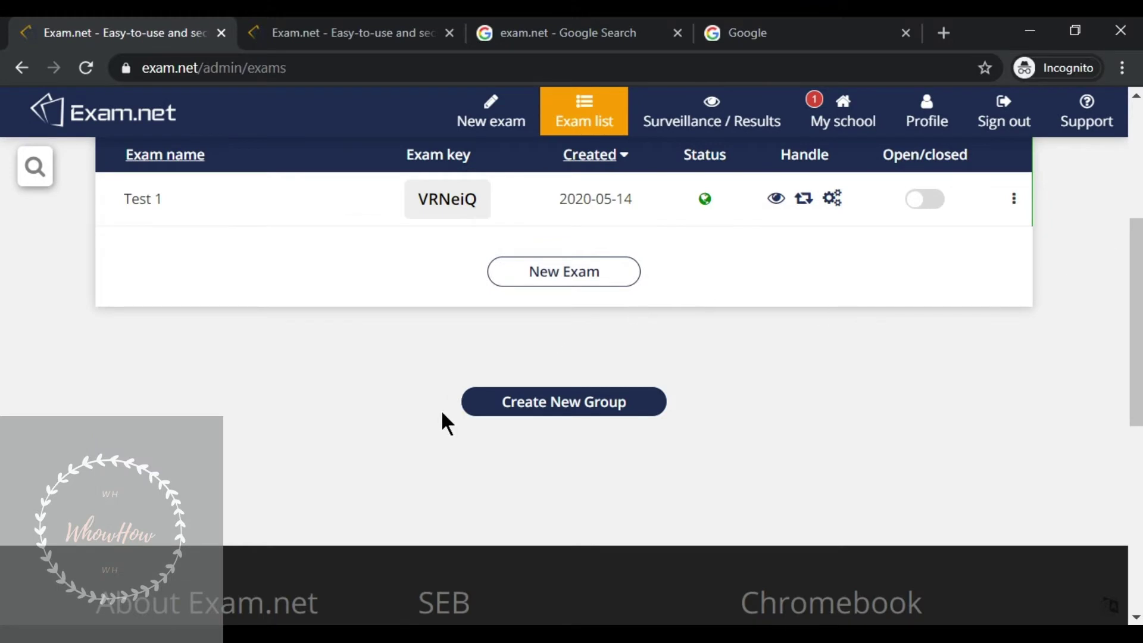
- Create a new empty exam group titled 'test-2'
left_click(591, 411)
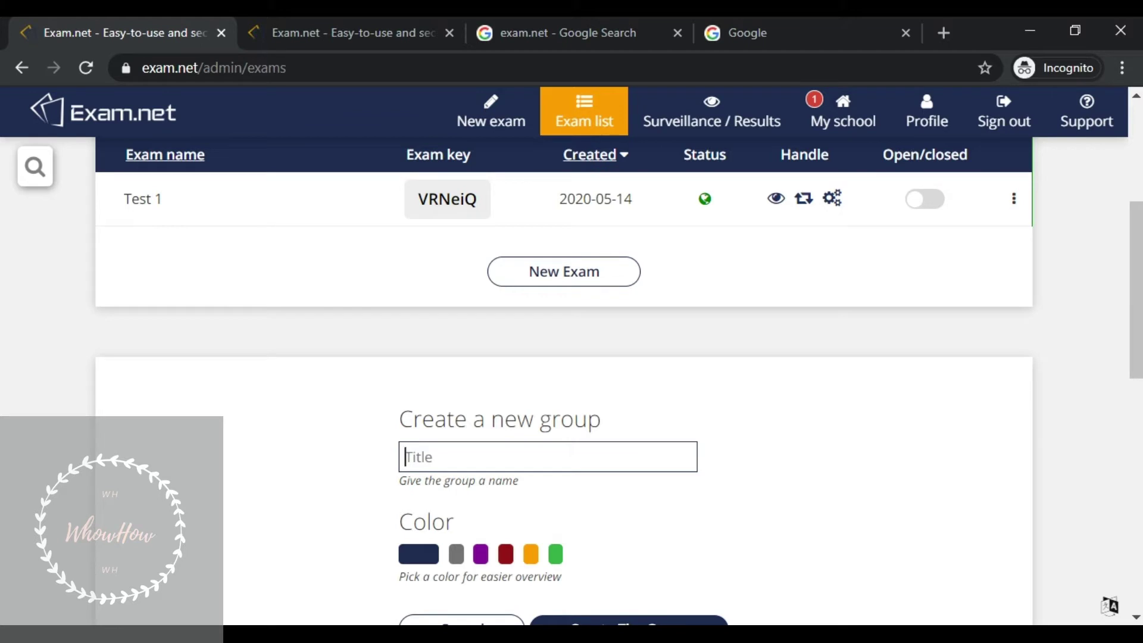
type("test-2")
scroll(667, 436, "down", 3)
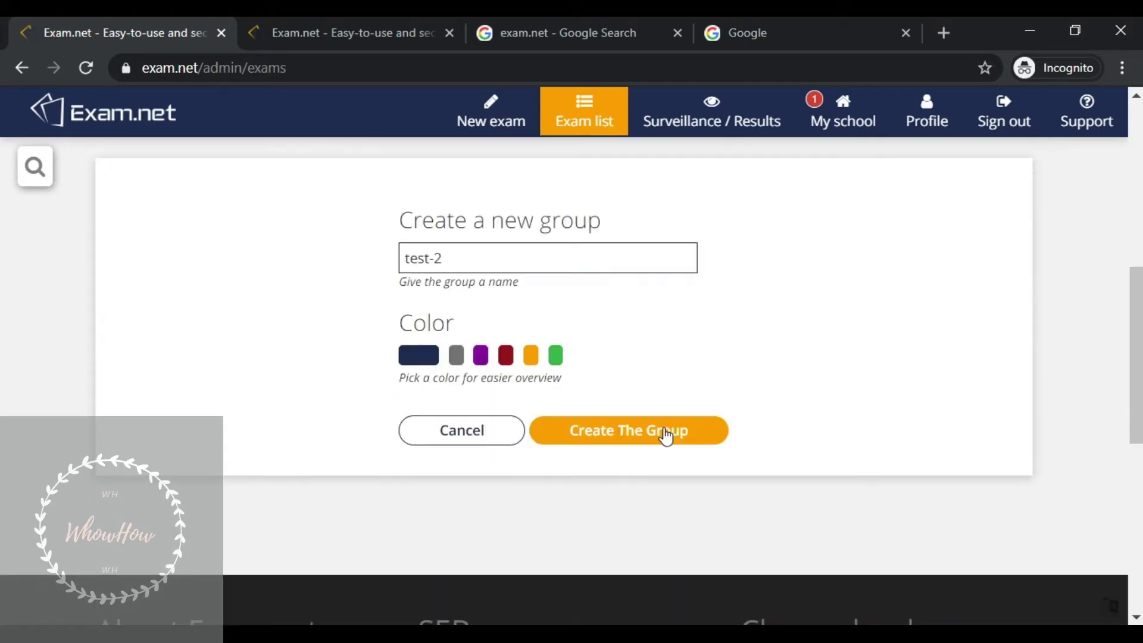
left_click(667, 436)
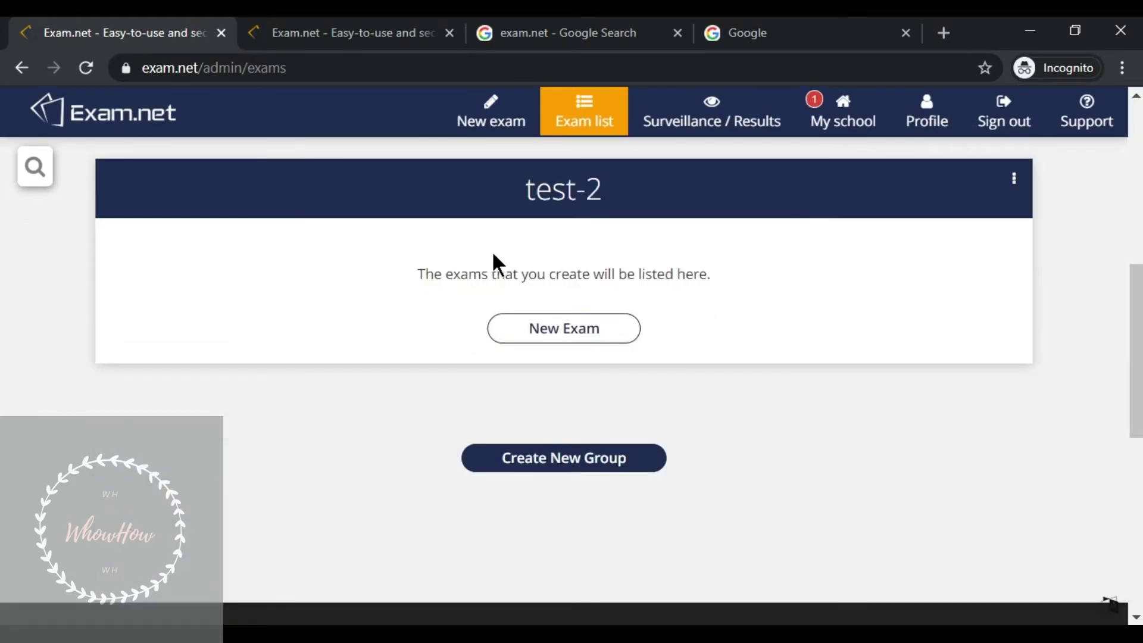
- Start a new exam in the test-2 group and name it 'test-2'
left_click(568, 337)
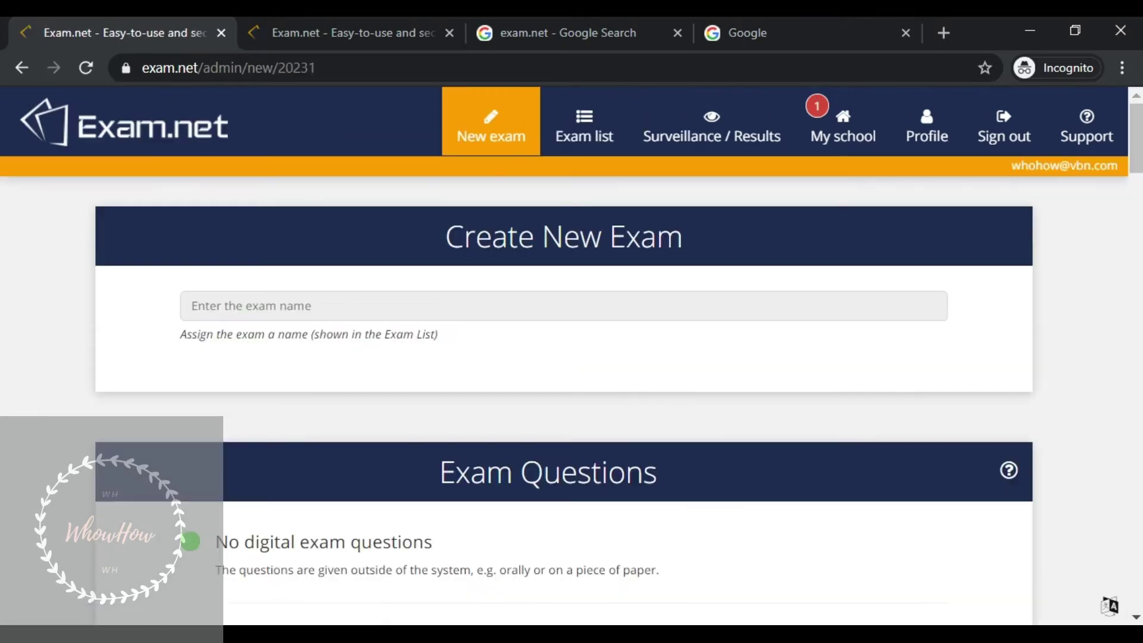
left_click(562, 317)
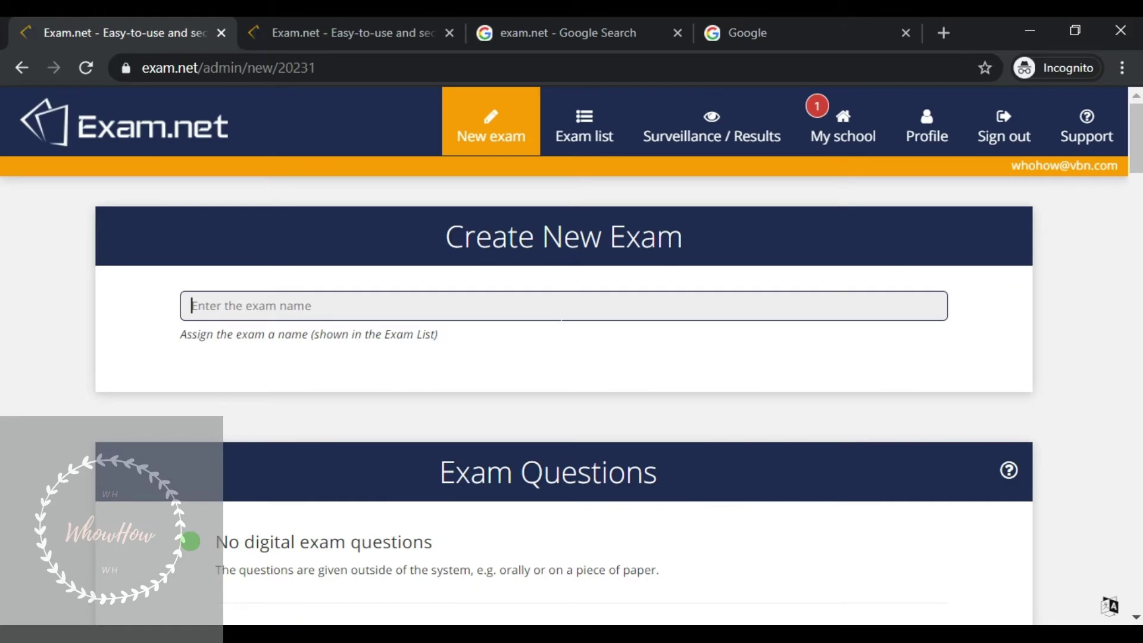
type("test-2")
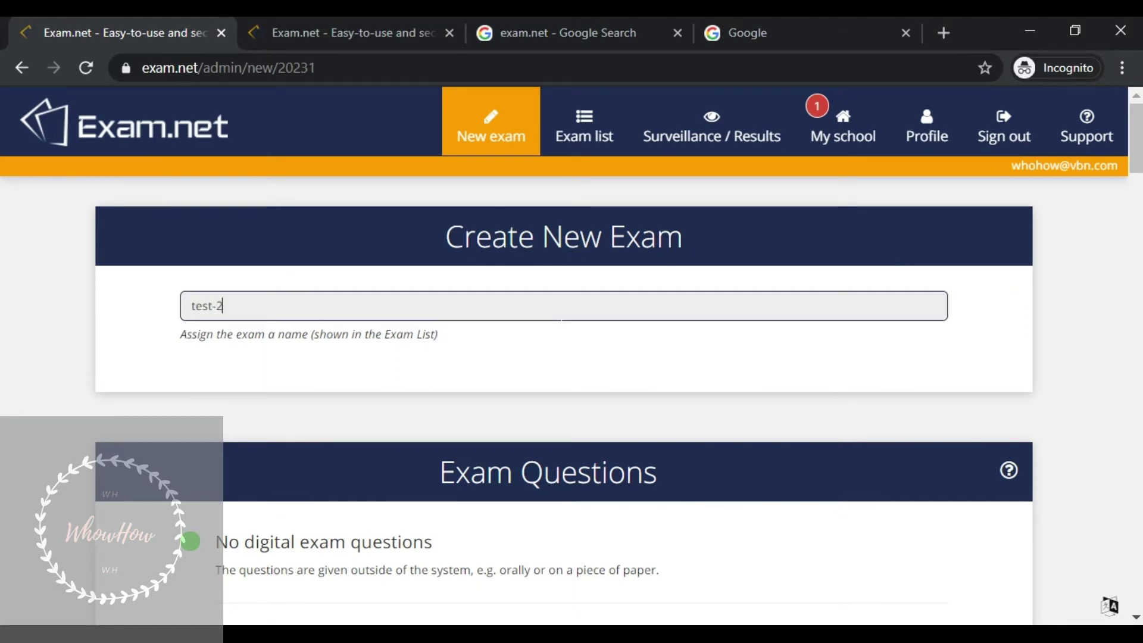
scroll(562, 321, "down", 5)
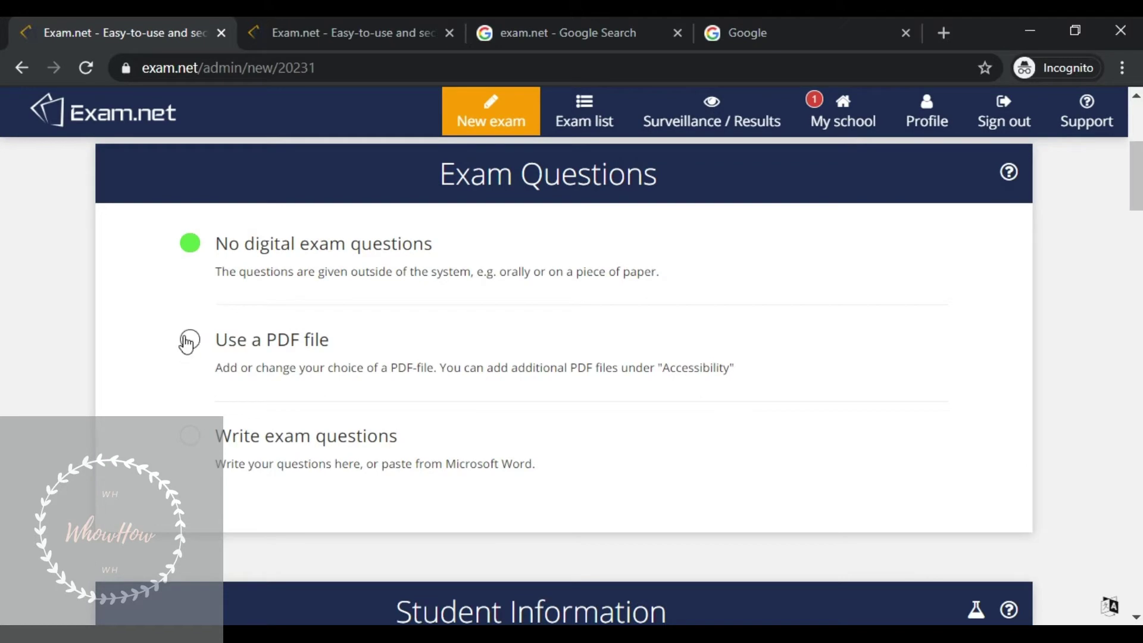
- Upload 'exam 1.pdf' from the Desktop as the question paper and review the preview
left_click(186, 344)
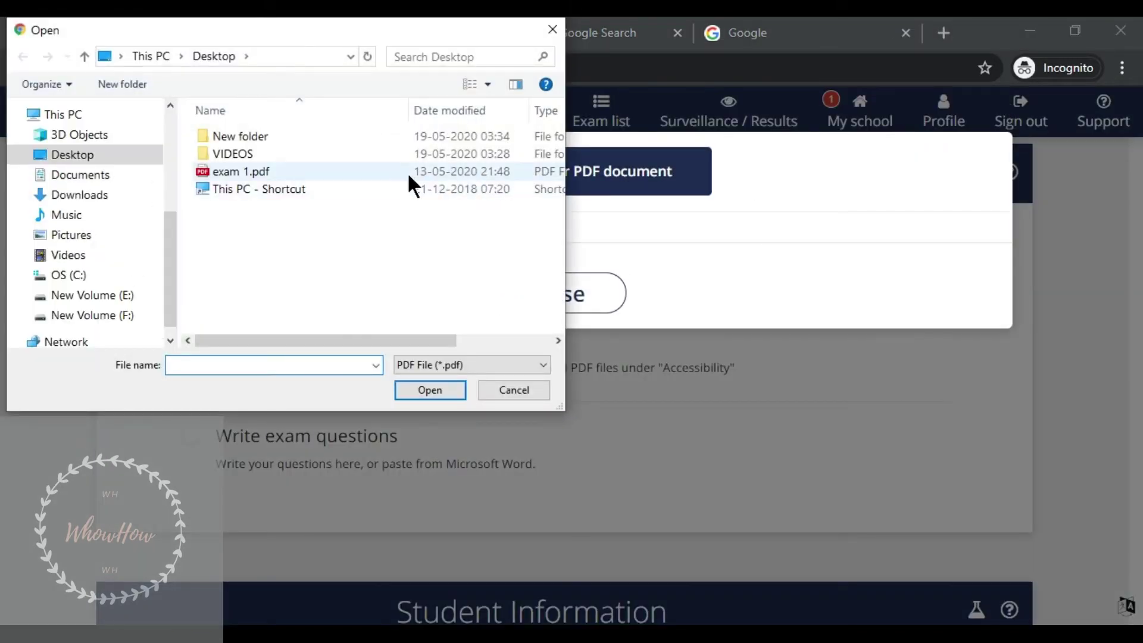
left_click(407, 173)
left_click(448, 387)
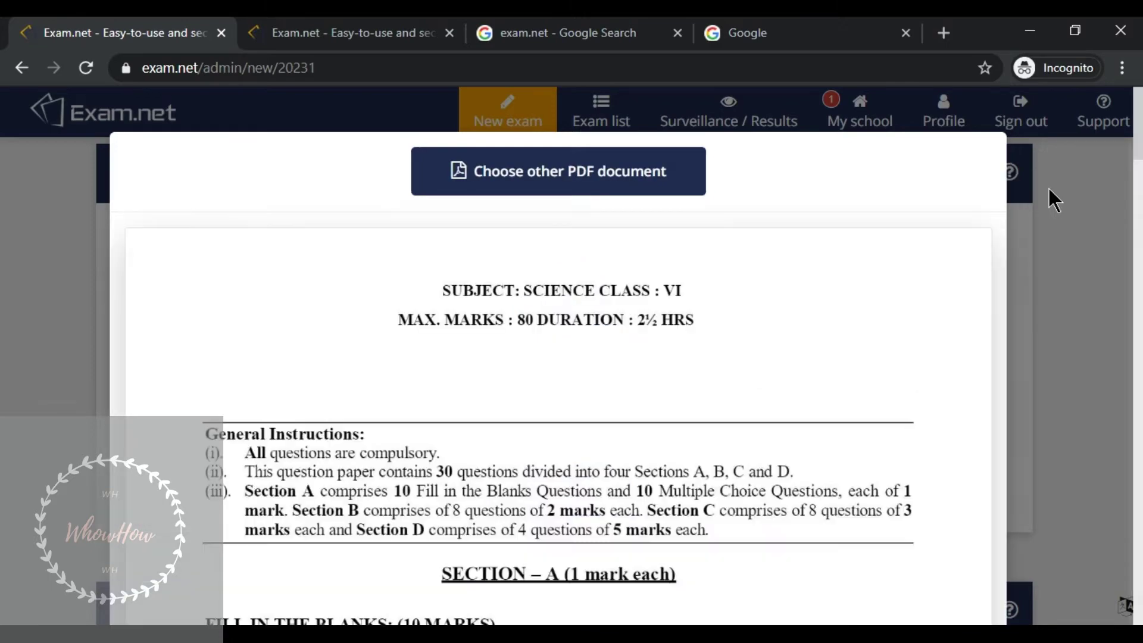
scroll(987, 269, "down", 10)
scroll(987, 271, "down", 20)
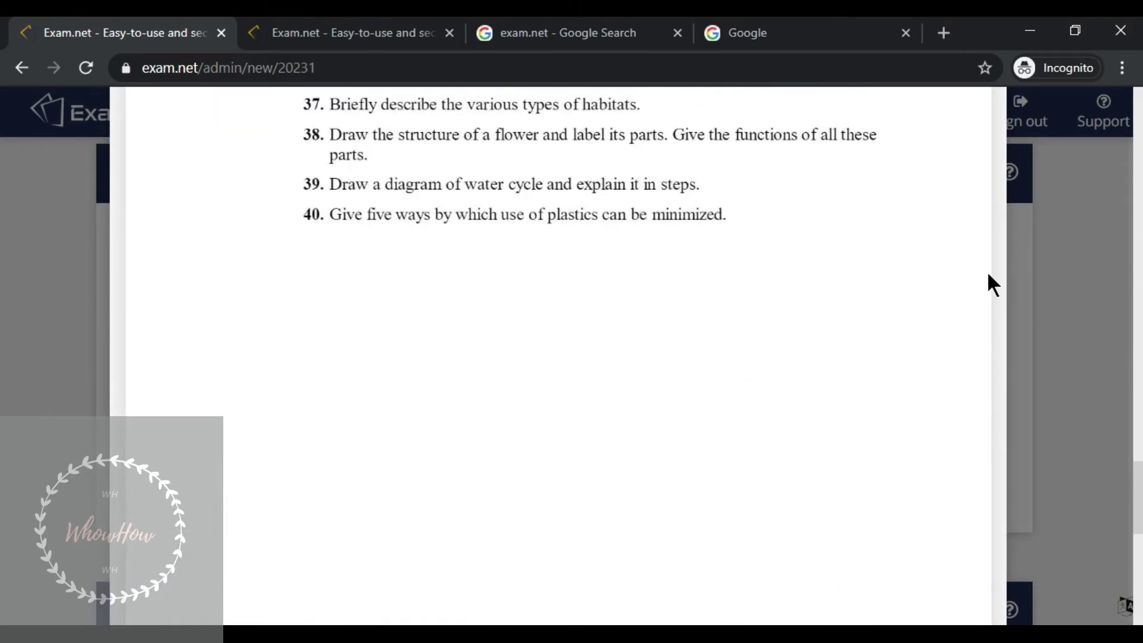
scroll(923, 324, "down", 5)
left_click(566, 567)
scroll(709, 456, "down", 8)
scroll(709, 456, "up", 3)
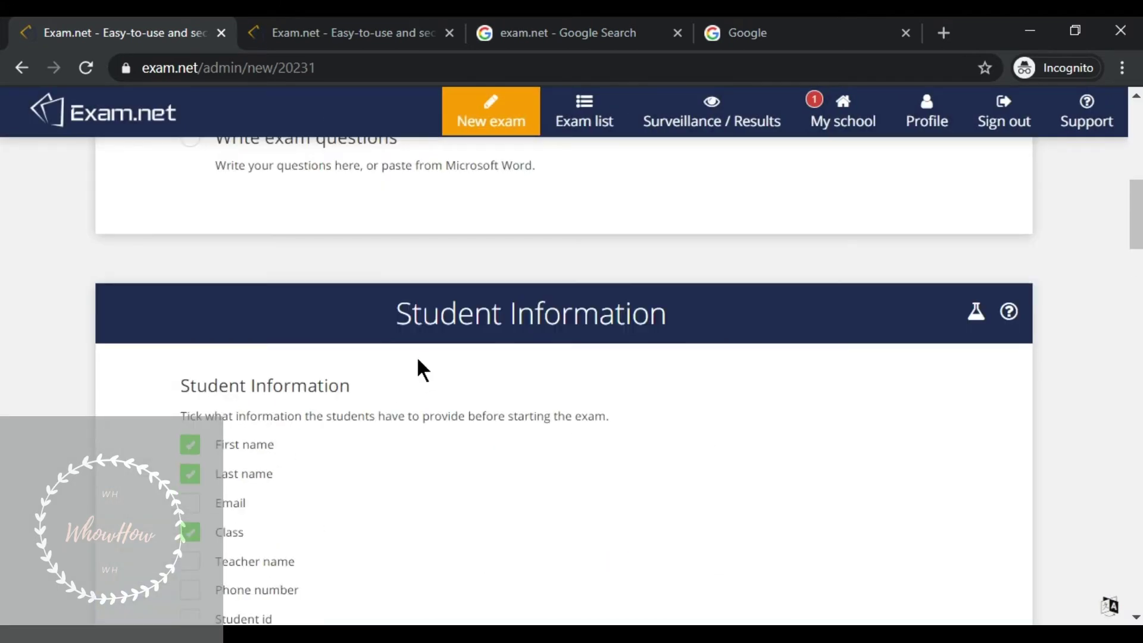
left_click_drag(396, 318, 675, 292)
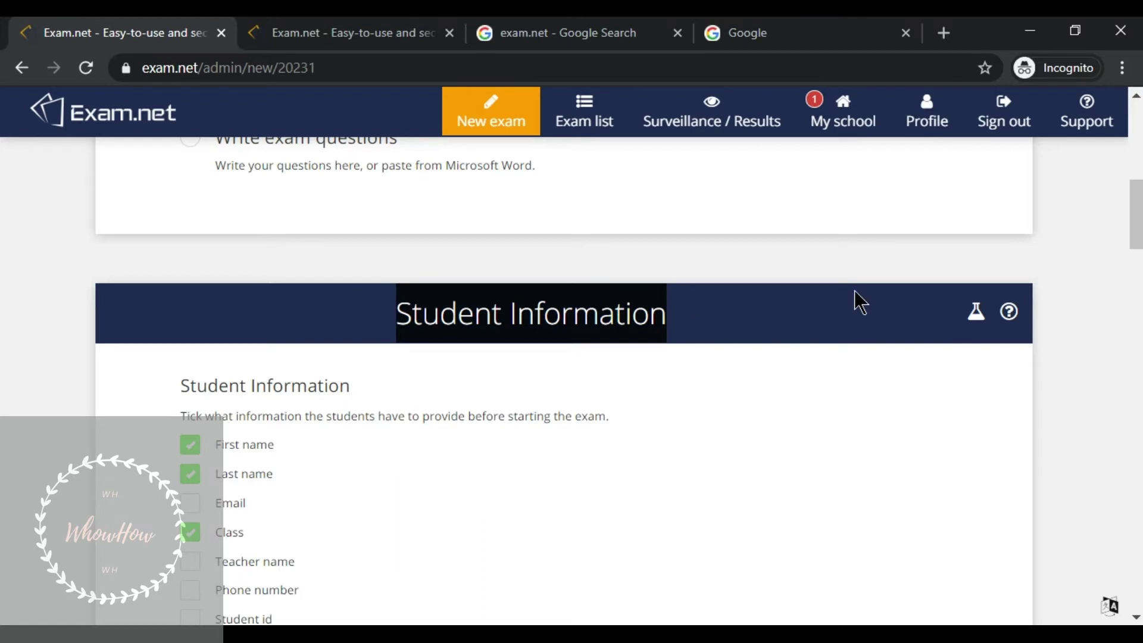
scroll(1116, 320, "down", 6)
scroll(230, 411, "up", 3)
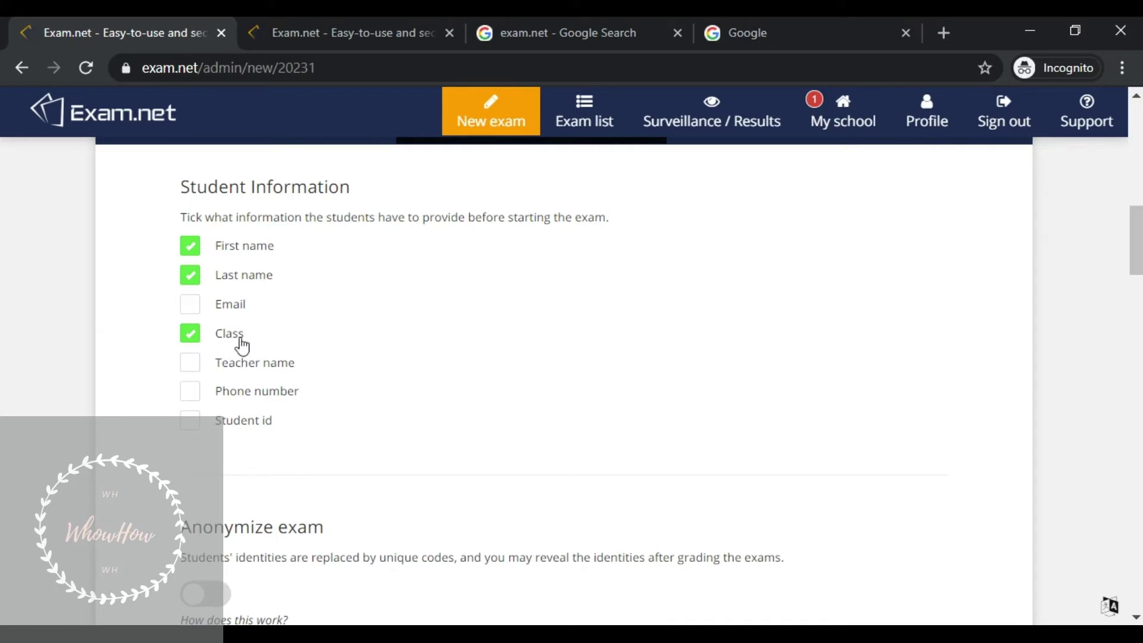
scroll(630, 375, "down", 8)
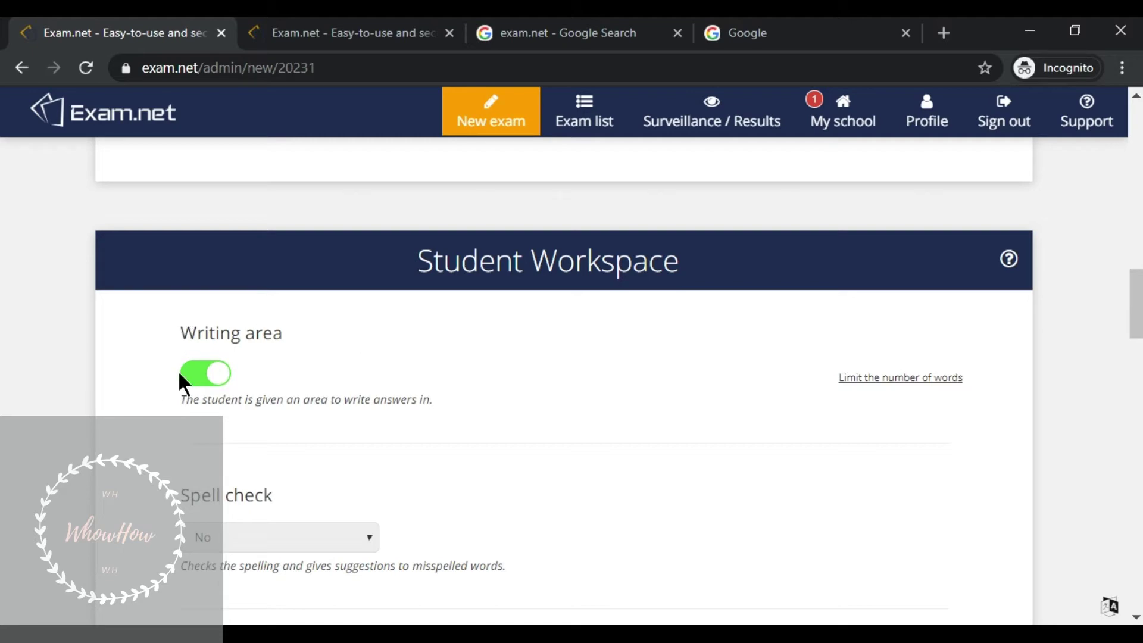
scroll(599, 429, "down", 5)
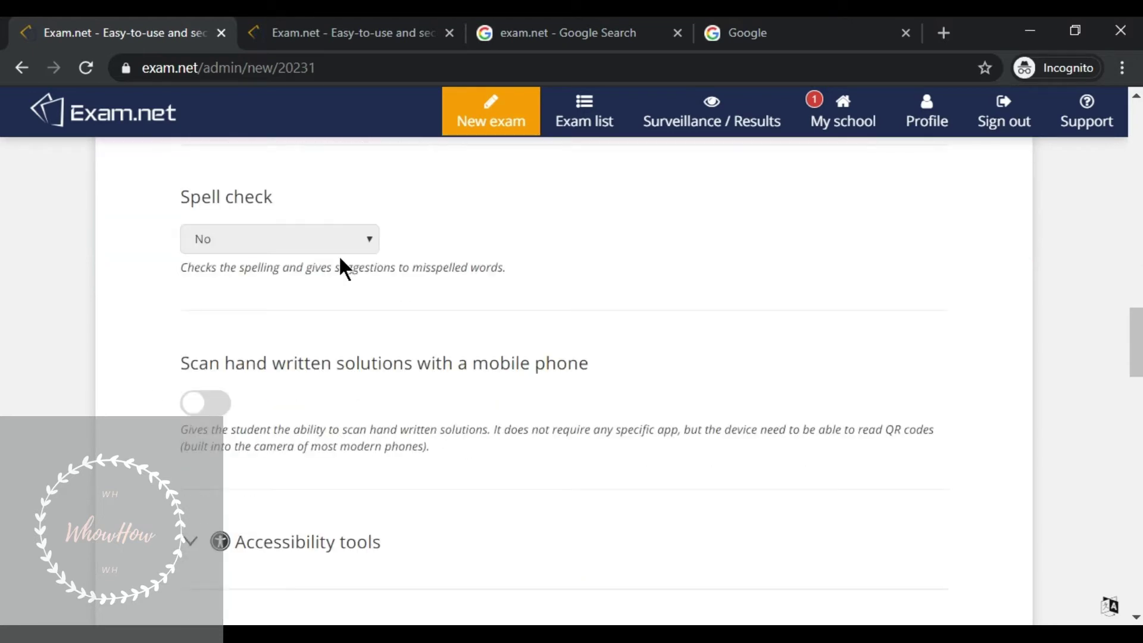
scroll(334, 333, "down", 5)
scroll(331, 333, "down", 8)
scroll(334, 322, "up", 7)
scroll(341, 322, "up", 4)
scroll(340, 319, "down", 10)
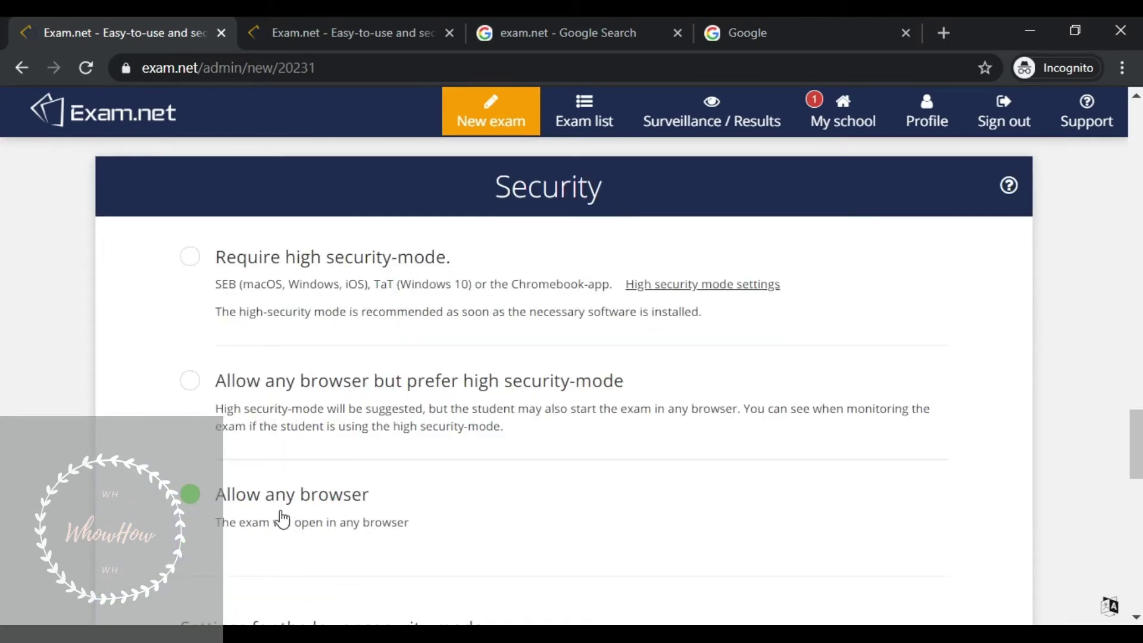
- Keep lower security mode at 'Require an explanation but unlock immediately' and create the exam
scroll(369, 512, "down", 5)
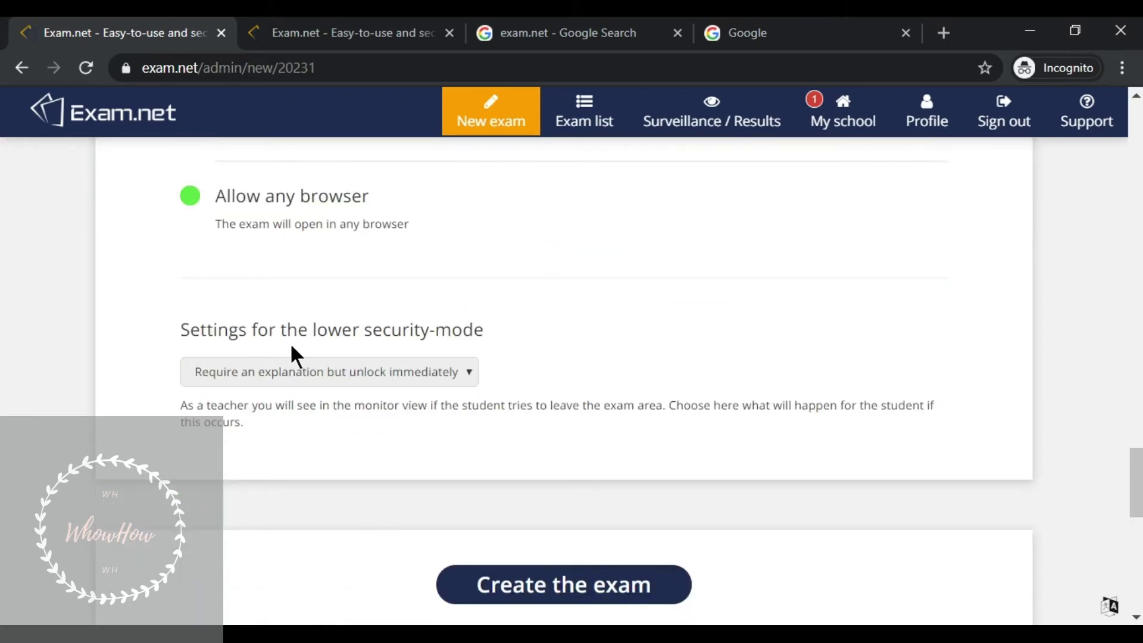
left_click(365, 380)
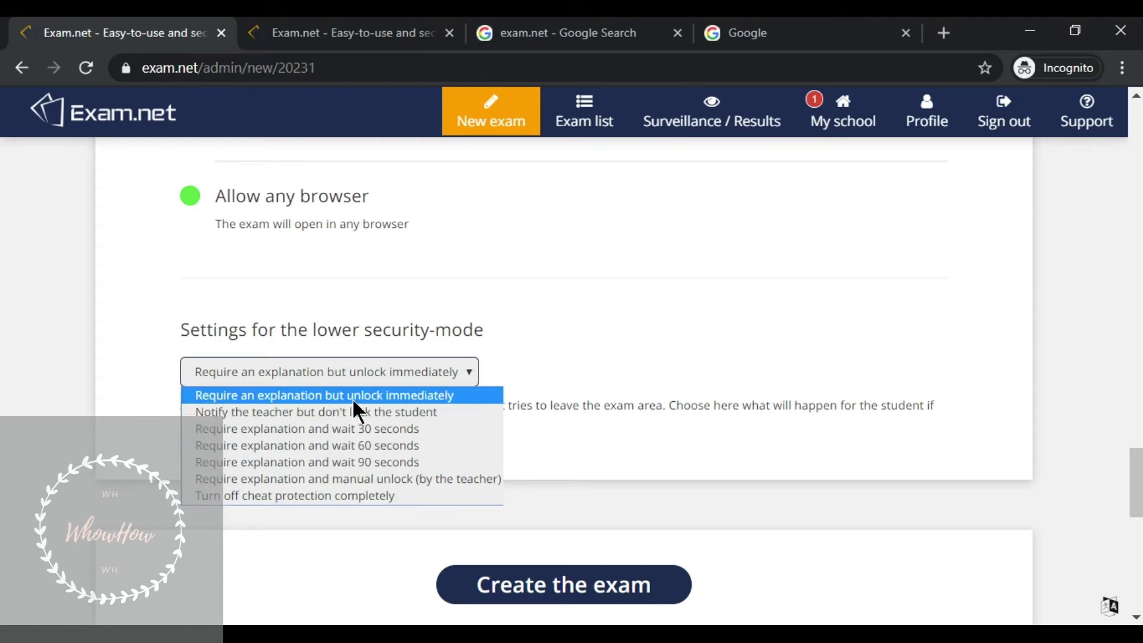
left_click(352, 396)
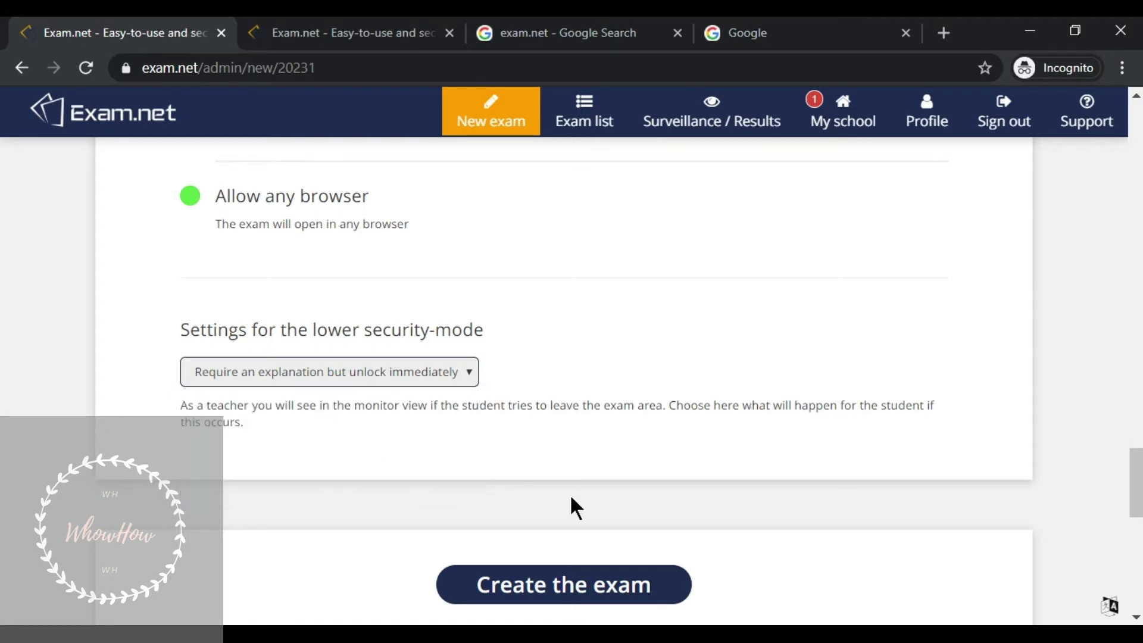
left_click(590, 594)
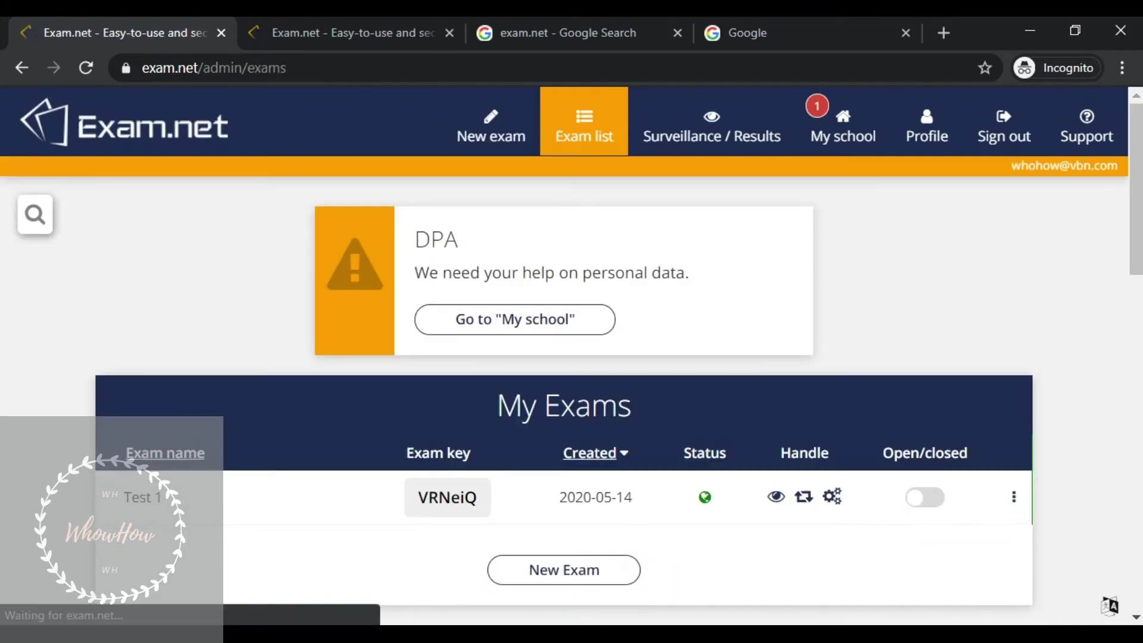
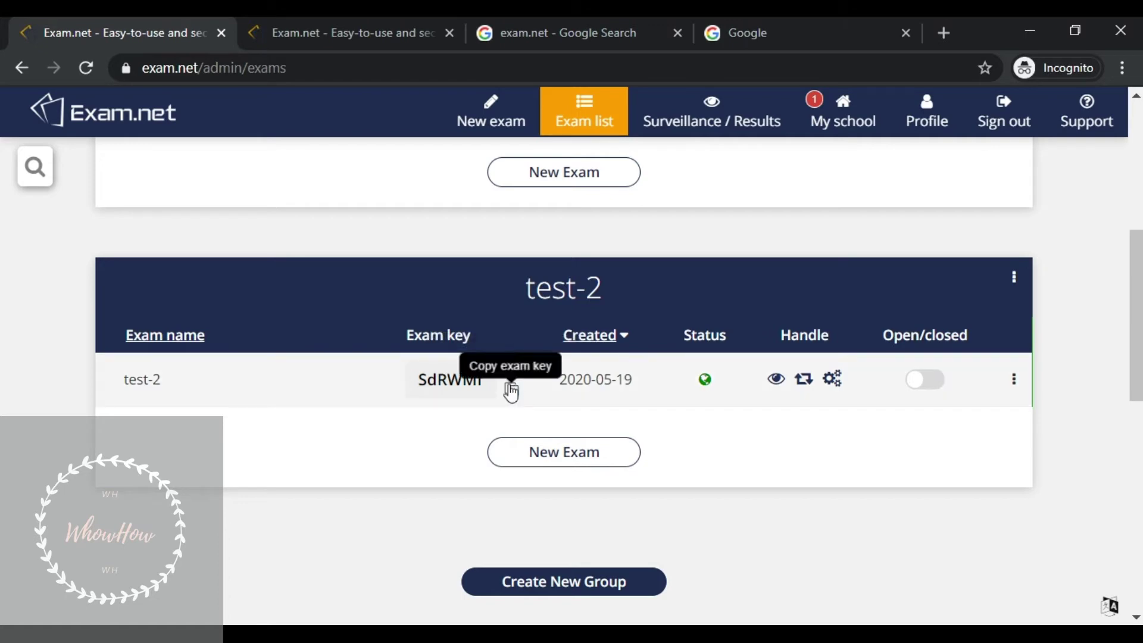
- Copy the test-2 exam key and switch to the student sign-in tab
left_click(512, 390)
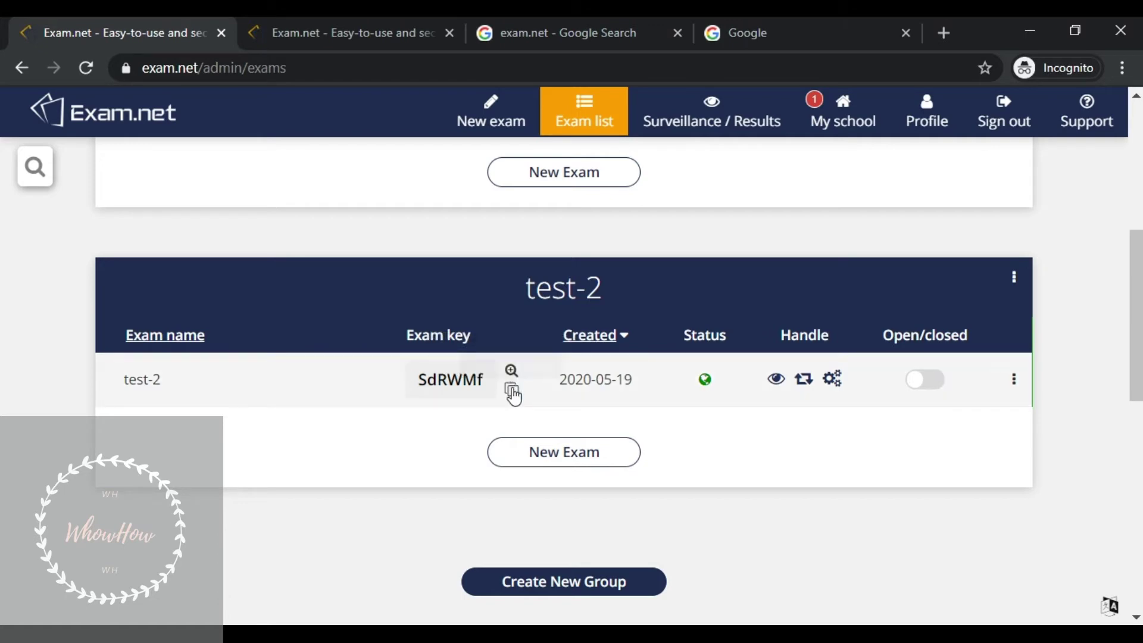
left_click(381, 27)
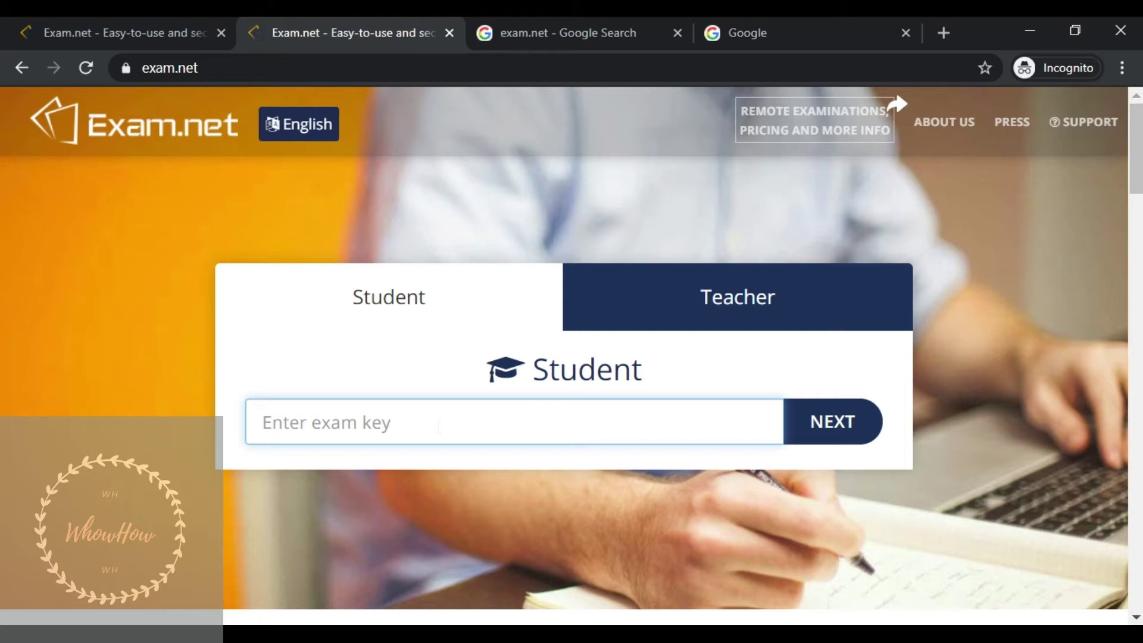
- Paste the copied exam key into the student start page and submit it
right_click(437, 428)
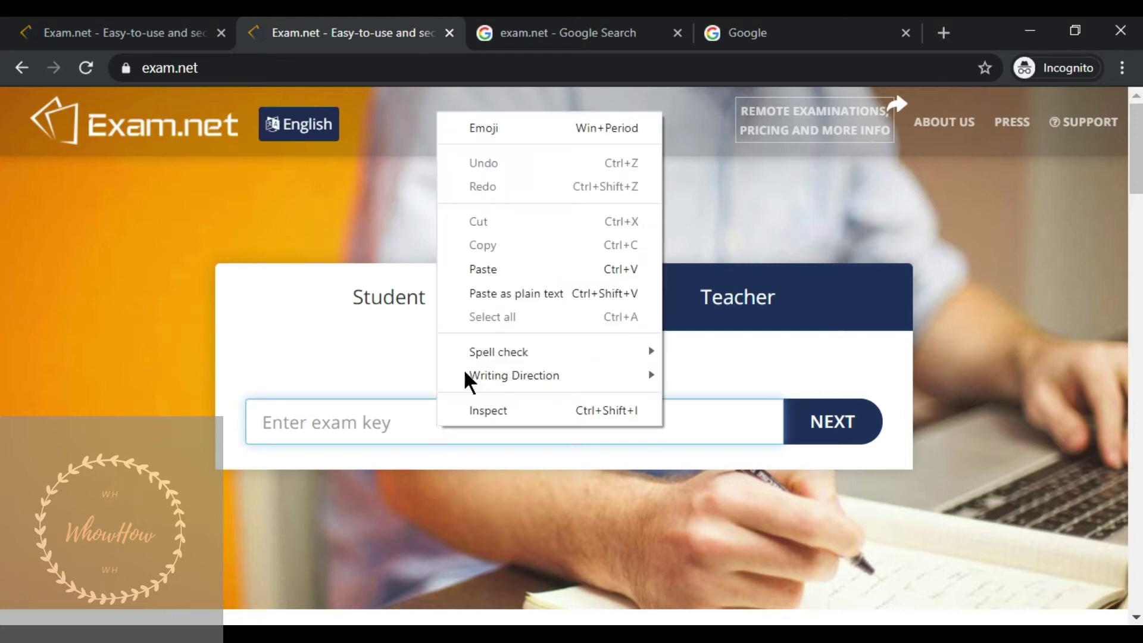
left_click(512, 275)
left_click(811, 425)
- Enter the student's first and last name with class 1-A and fetch the exam
type("wwhwow")
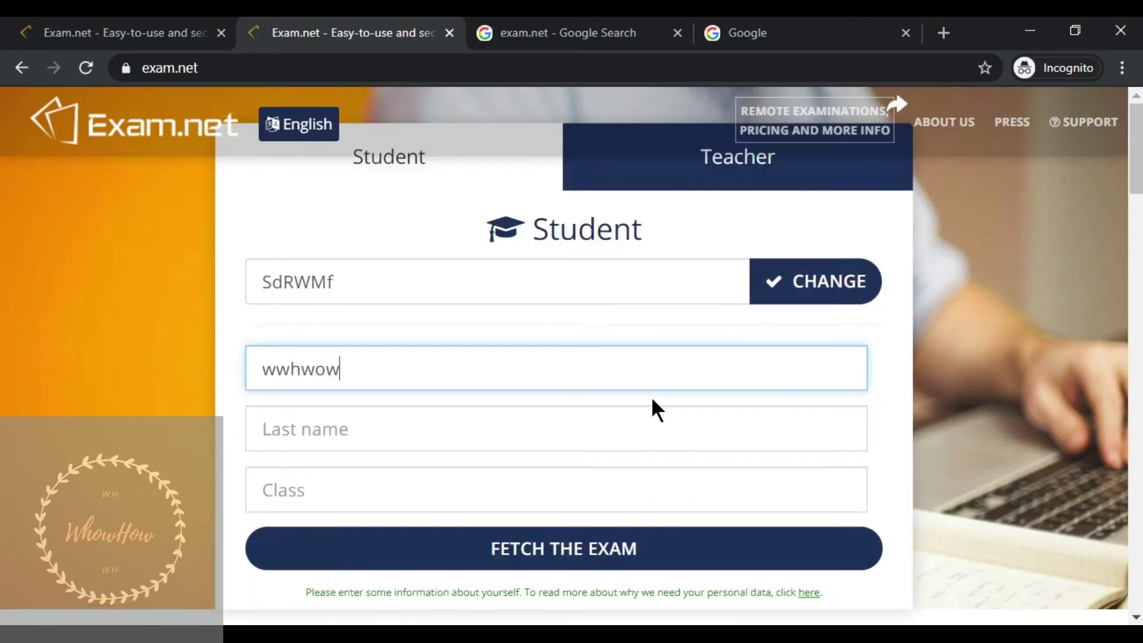
key("BackSpace")
key("BackSpace")
key("BackSpace")
key("BackSpace")
key("BackSpace")
key("BackSpace")
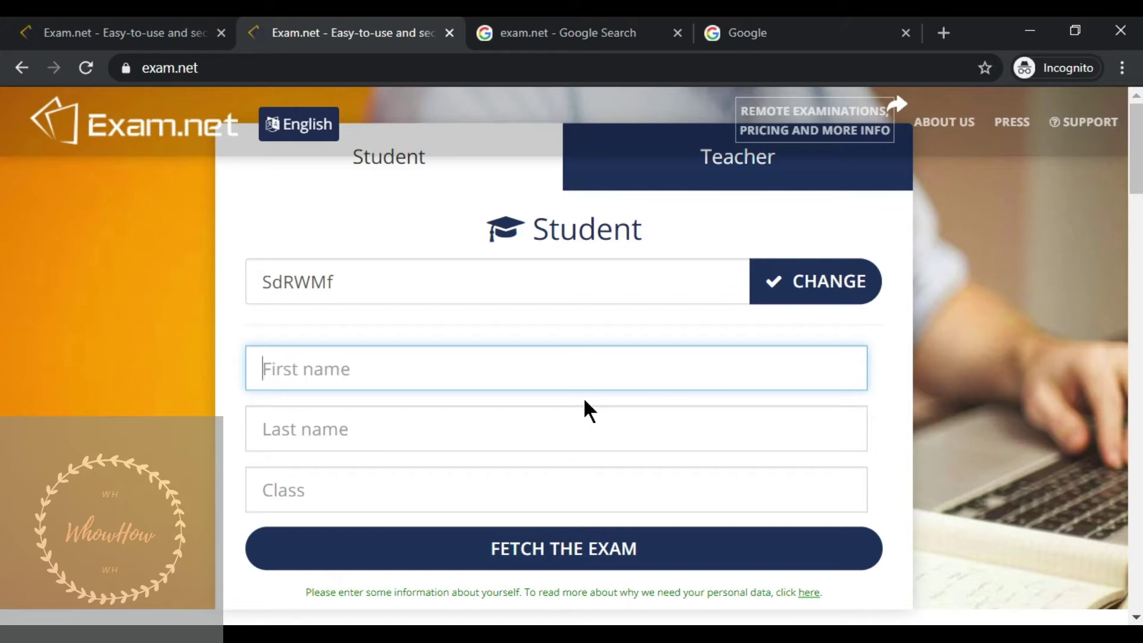
type("who")
key("Tab")
type("how")
key("Tab")
type("1-A")
left_click(498, 545)
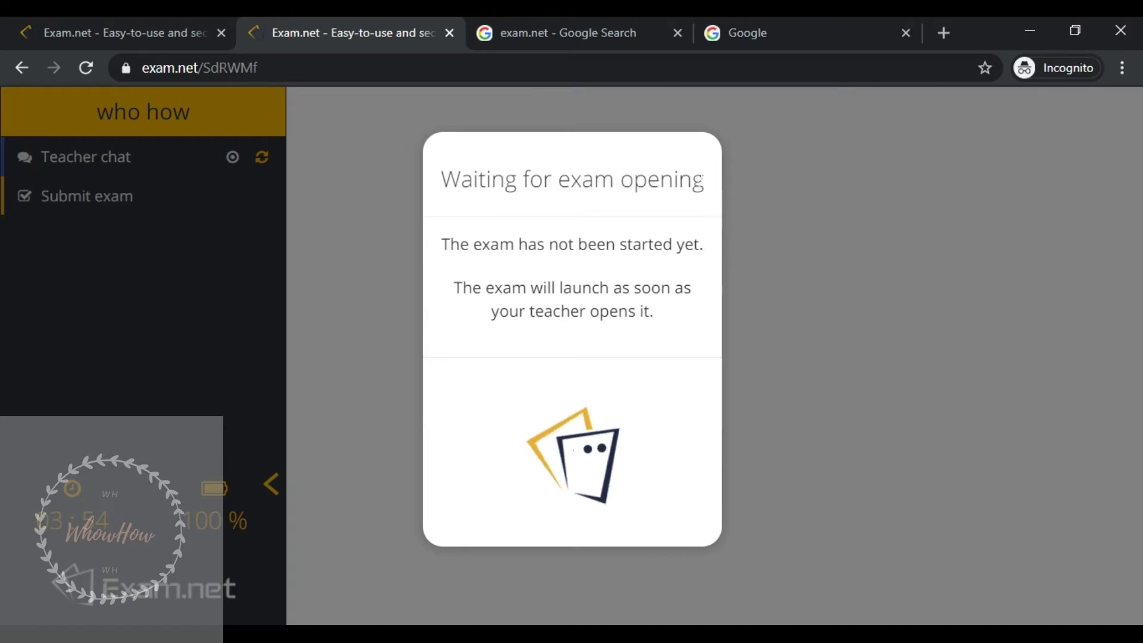
- Open test-2 for new students from the teacher's exam list, then return to the student tab
left_click_drag(704, 184, 433, 191)
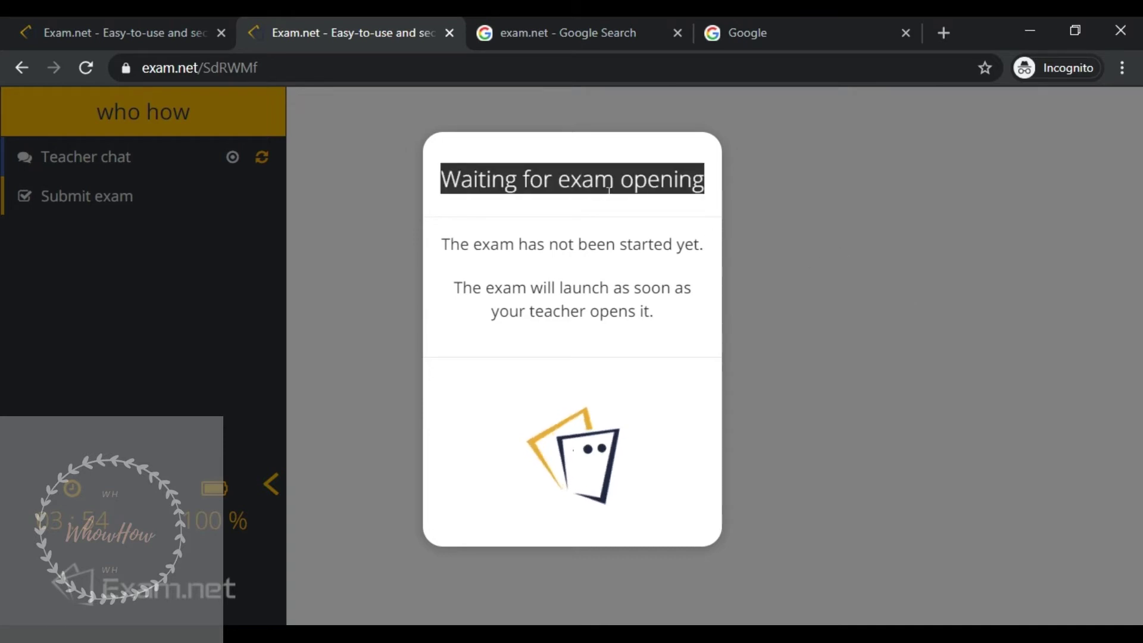
left_click(637, 201)
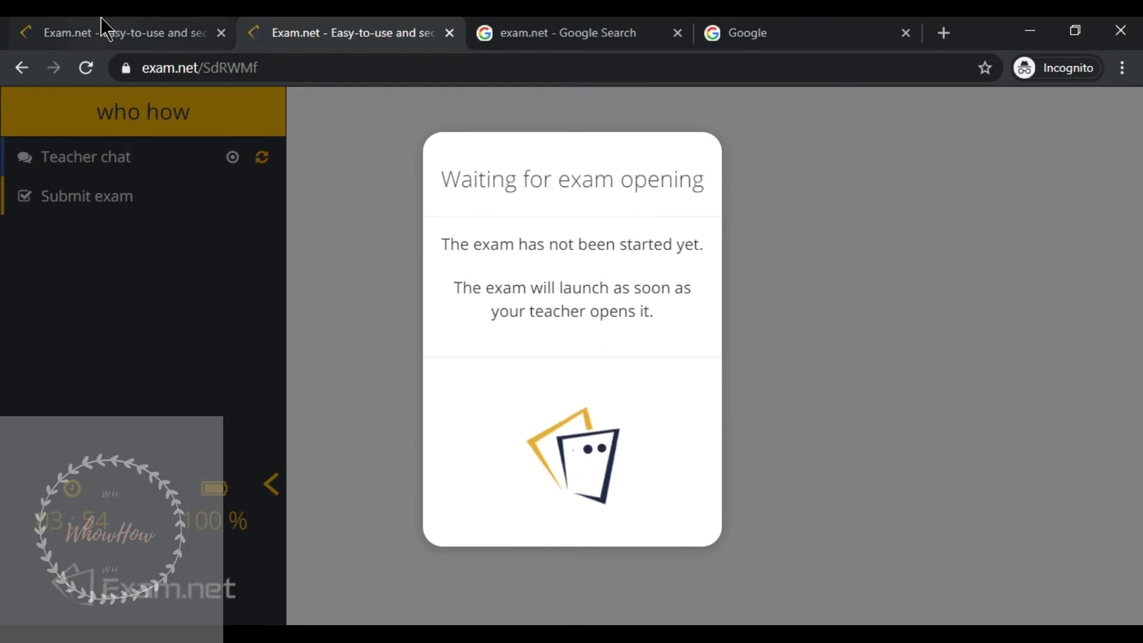
left_click(102, 19)
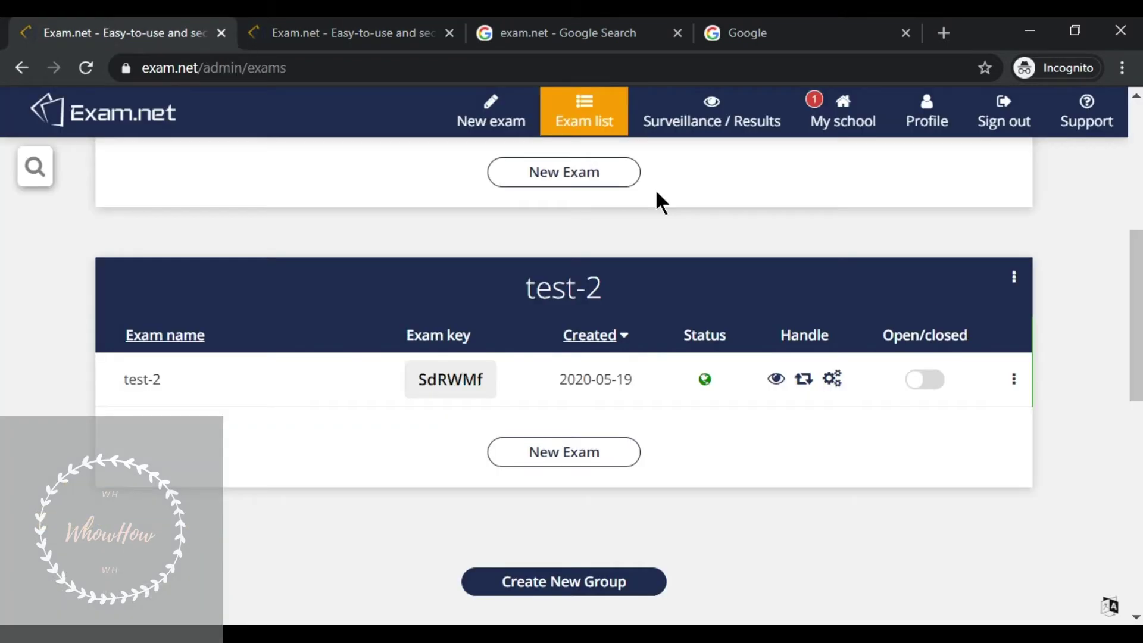
left_click(925, 380)
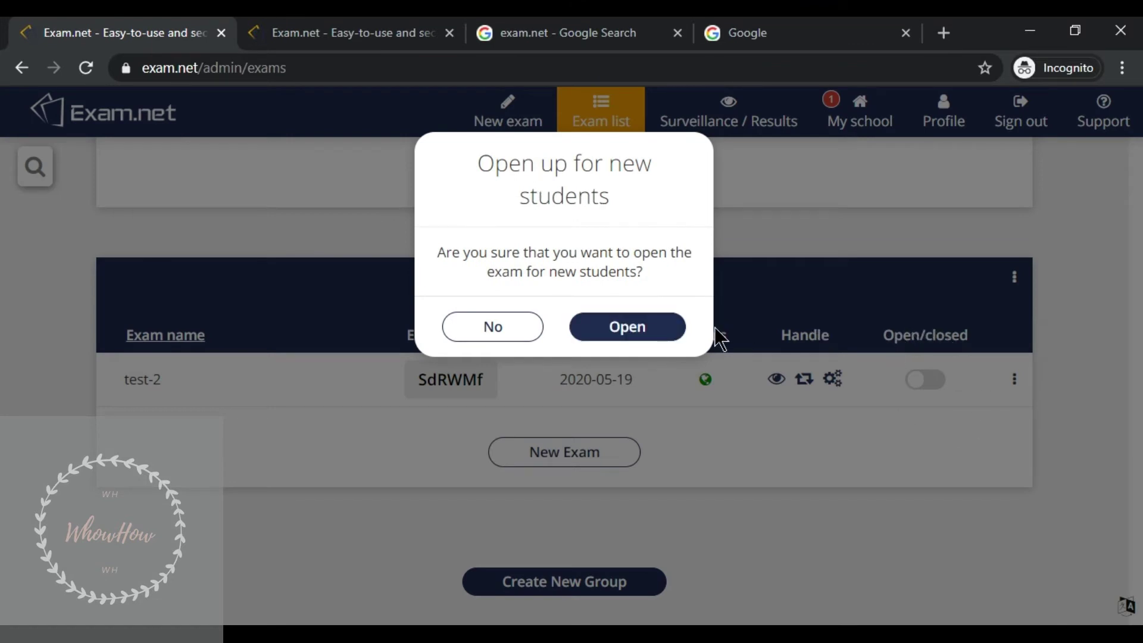
left_click(639, 326)
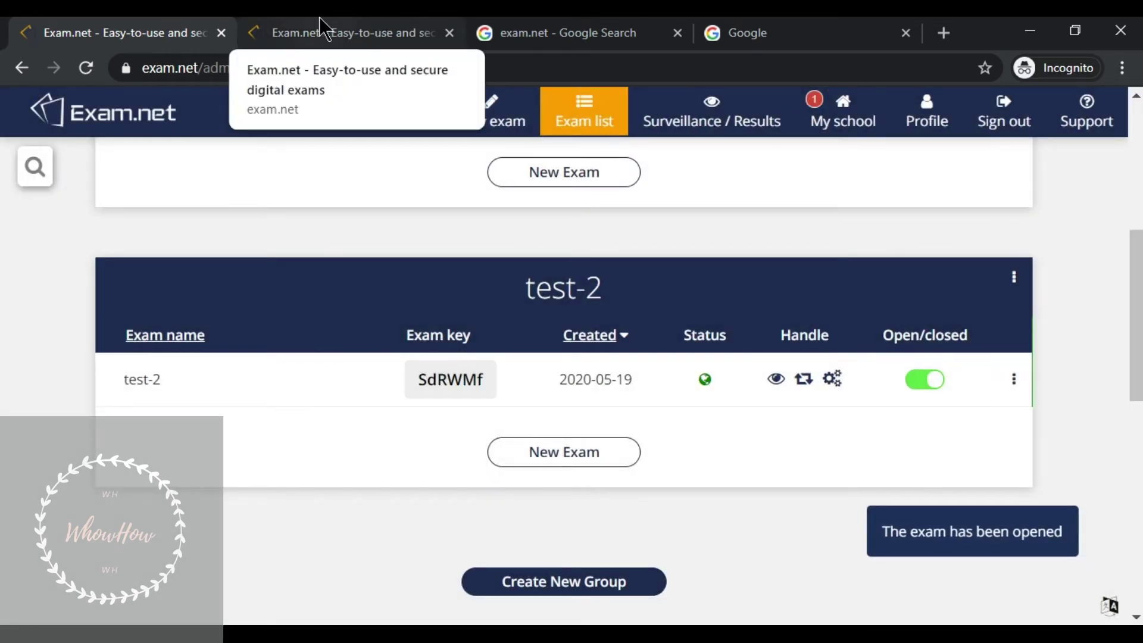
left_click(319, 17)
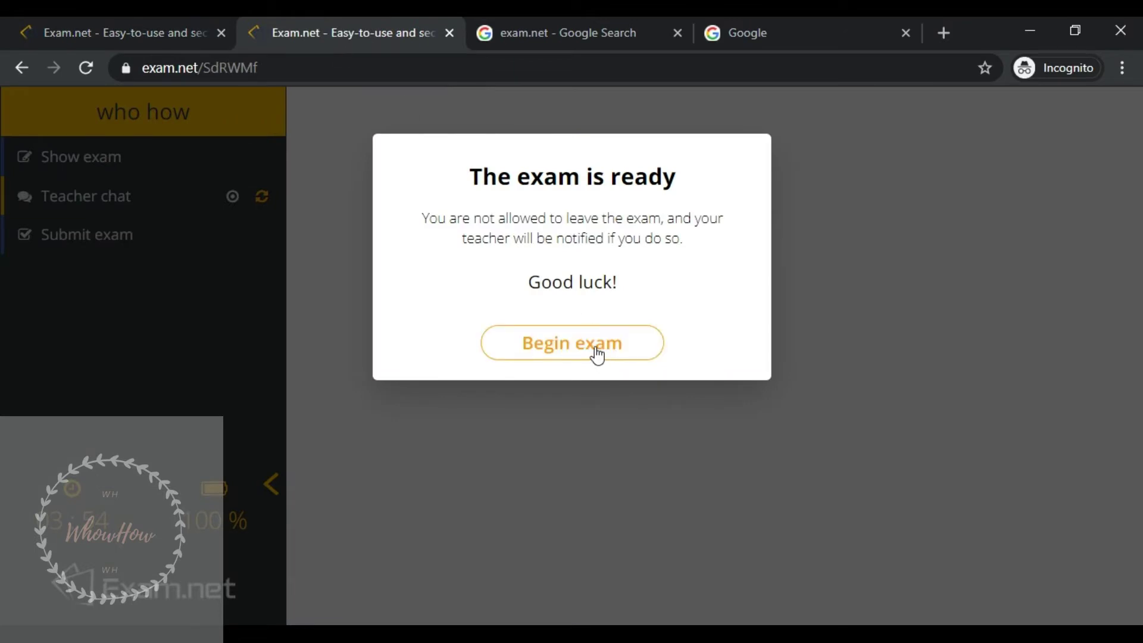
- Begin the exam and place the cursor in the answer editor
left_click(597, 354)
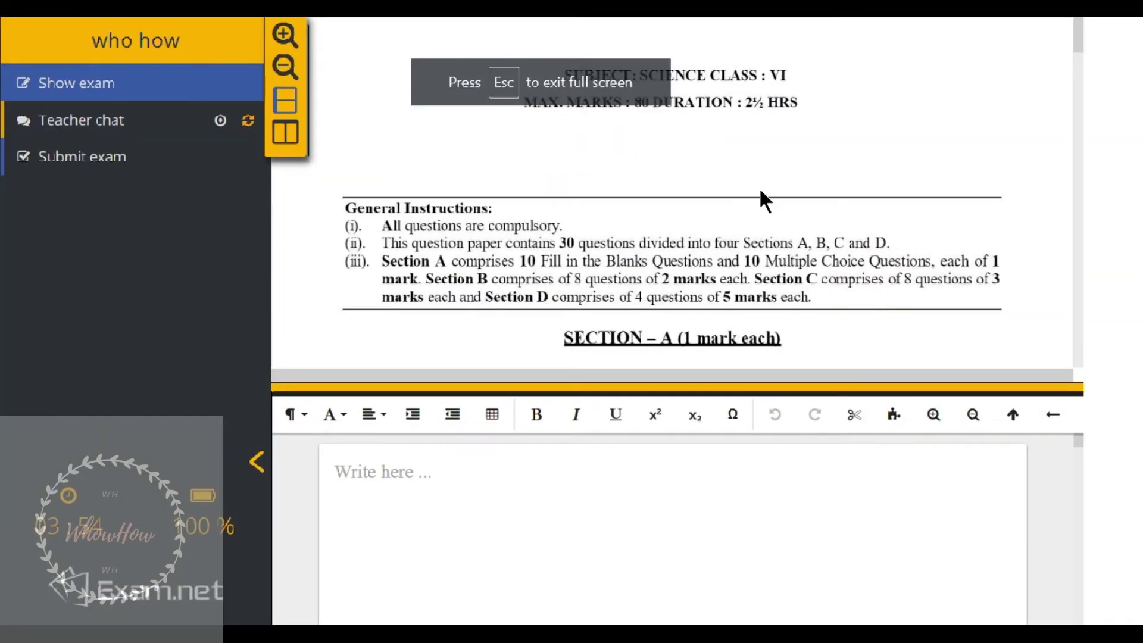
scroll(811, 208, "down", 10)
scroll(813, 210, "down", 8)
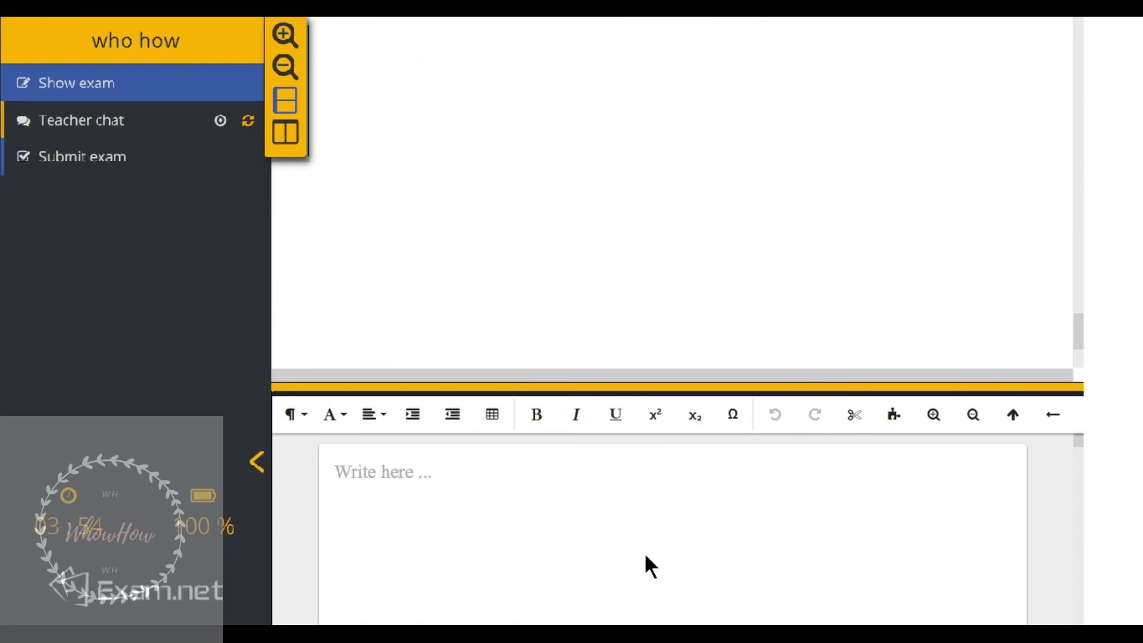
left_click(673, 530)
scroll(875, 309, "up", 15)
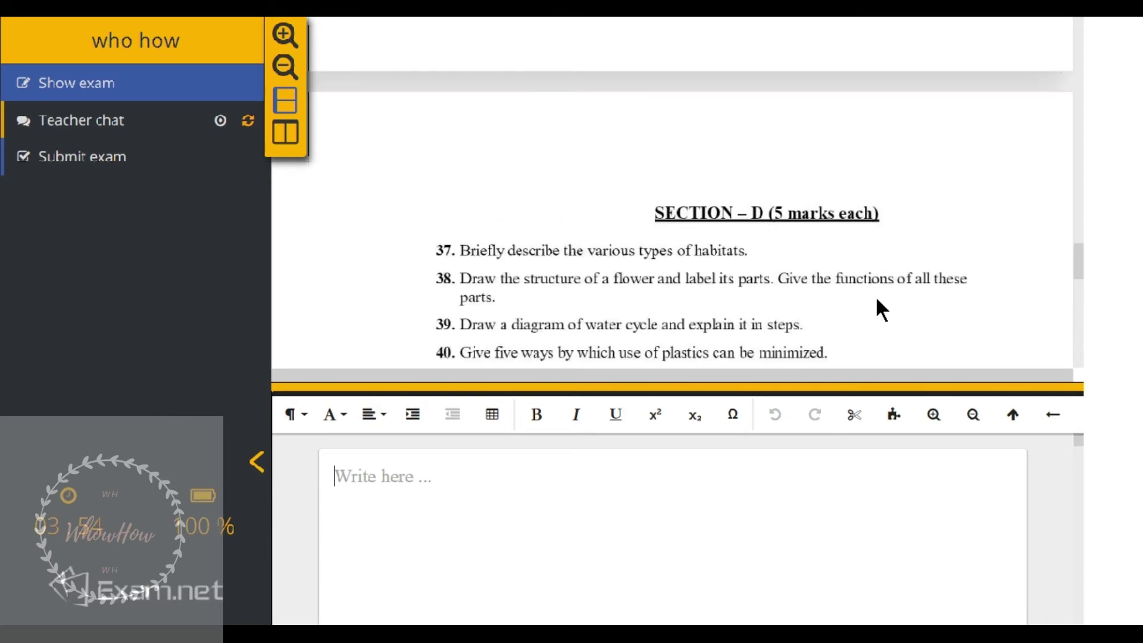
scroll(877, 301, "up", 6)
scroll(878, 301, "down", 2)
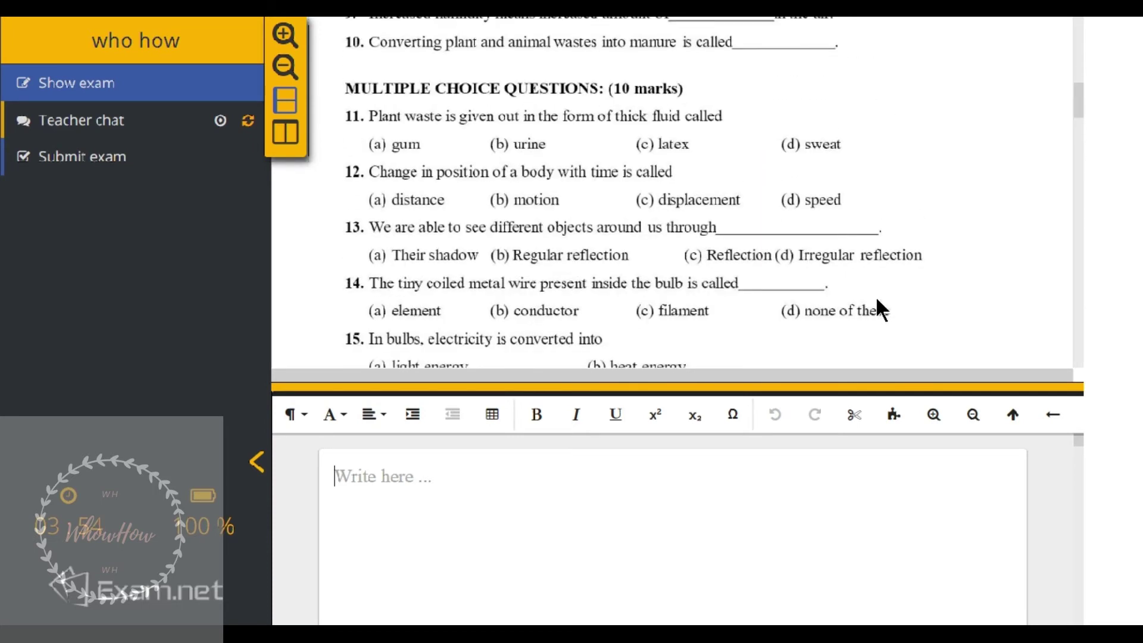
- Type the heading 'Mutilple choice questions' with lines 11. to 14., then leave full screen
type("M")
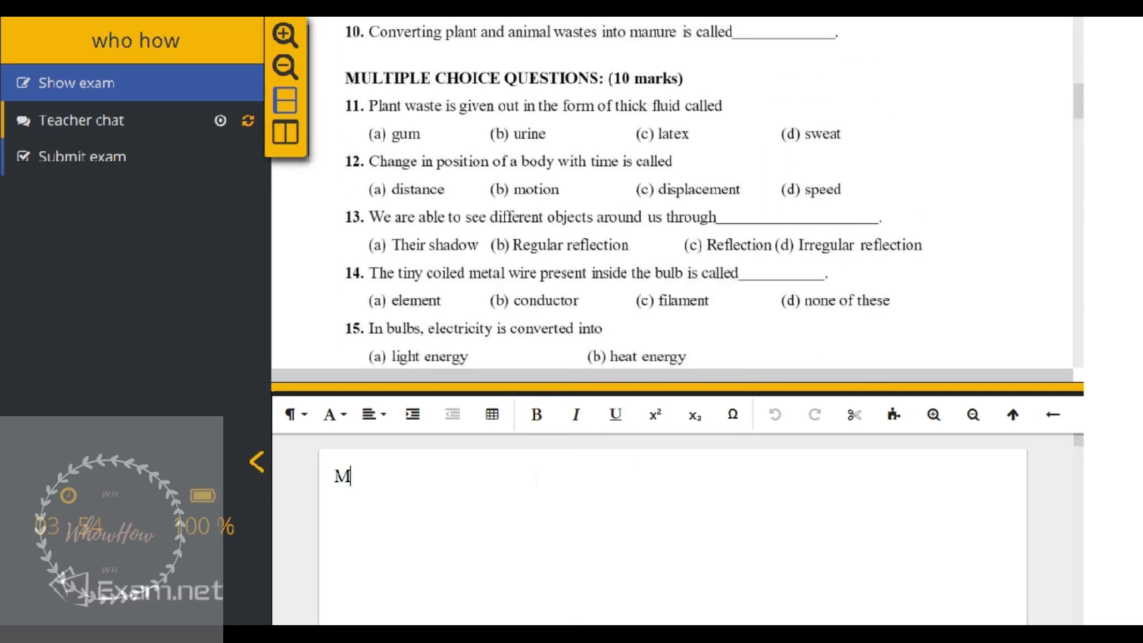
type("utilpl")
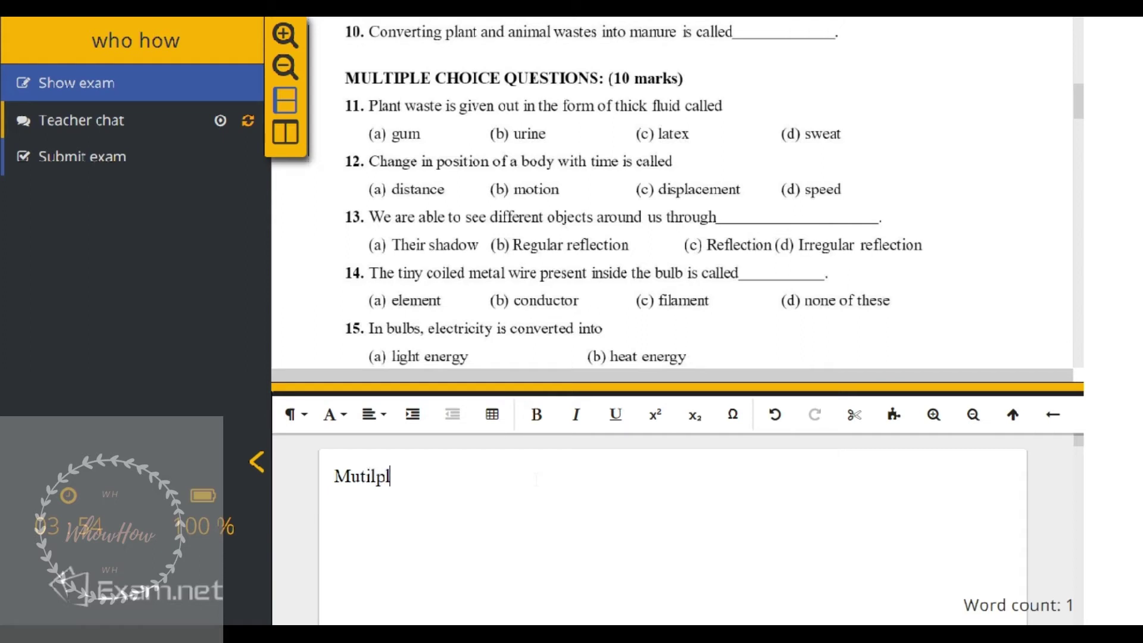
type("e choice q")
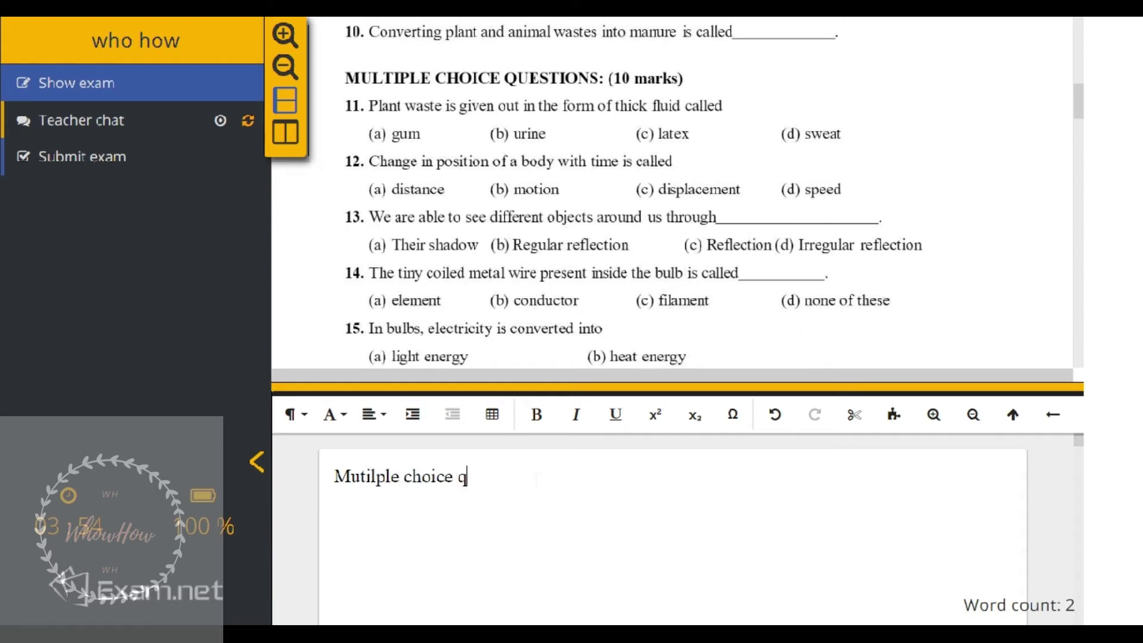
type("uestions")
key("Return")
type("11.")
key("Return")
type("12.")
key("Return")
type("13.")
key("Return")
type("1")
key("BackSpace")
type("14.")
key("Return")
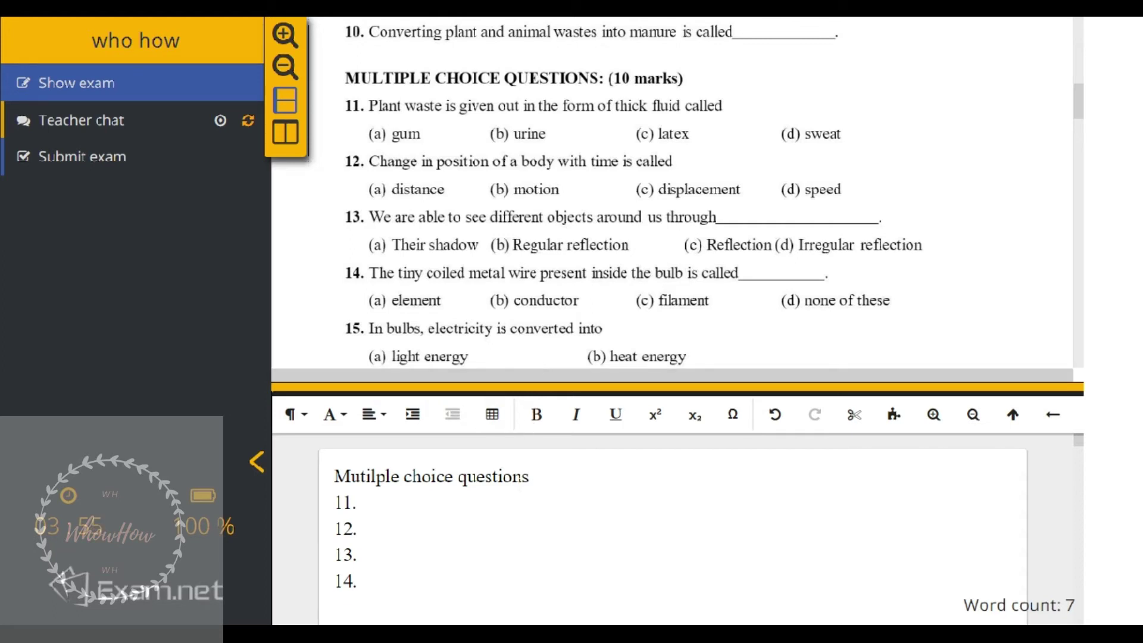
key("F11")
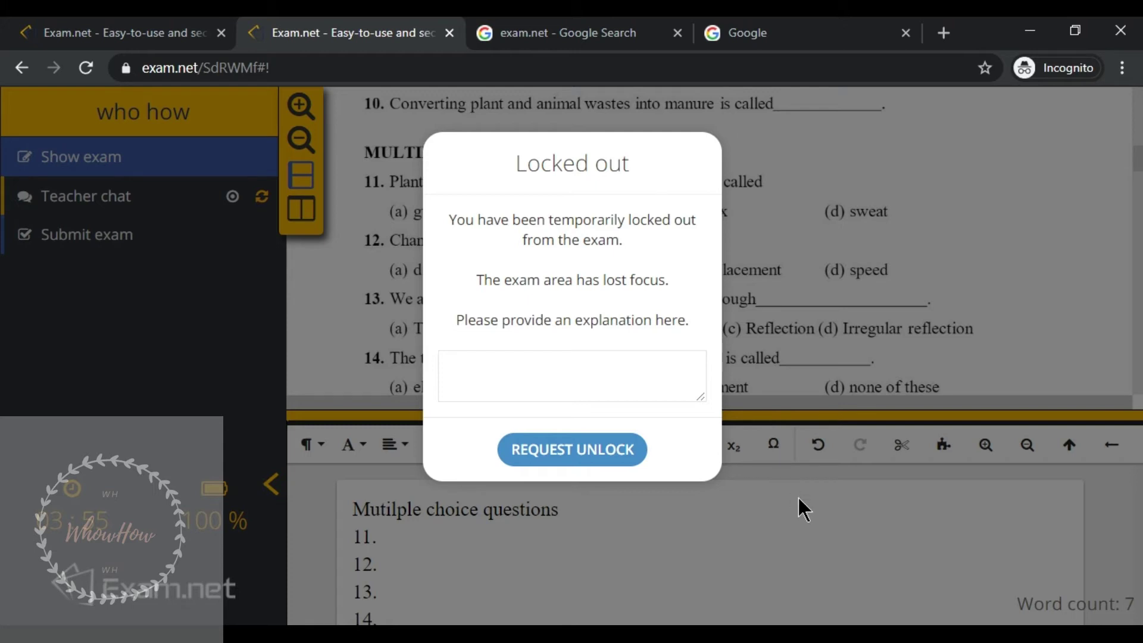
- Enter 'cheating 1' as the lockout explanation and request an unlock
left_click(574, 359)
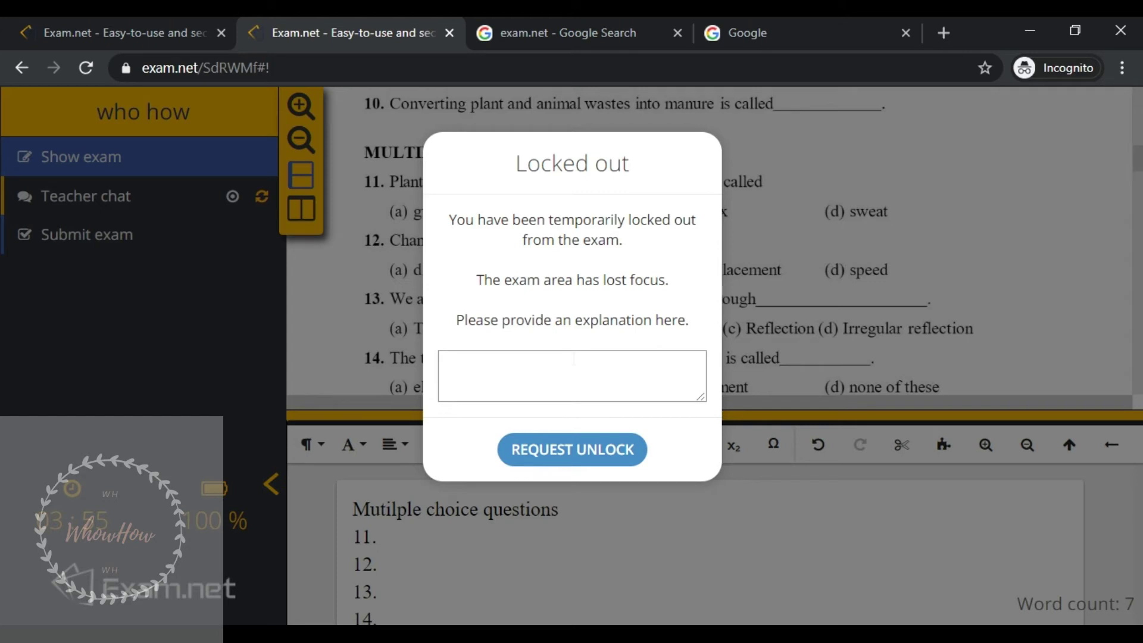
type("cheating 1")
left_click(587, 439)
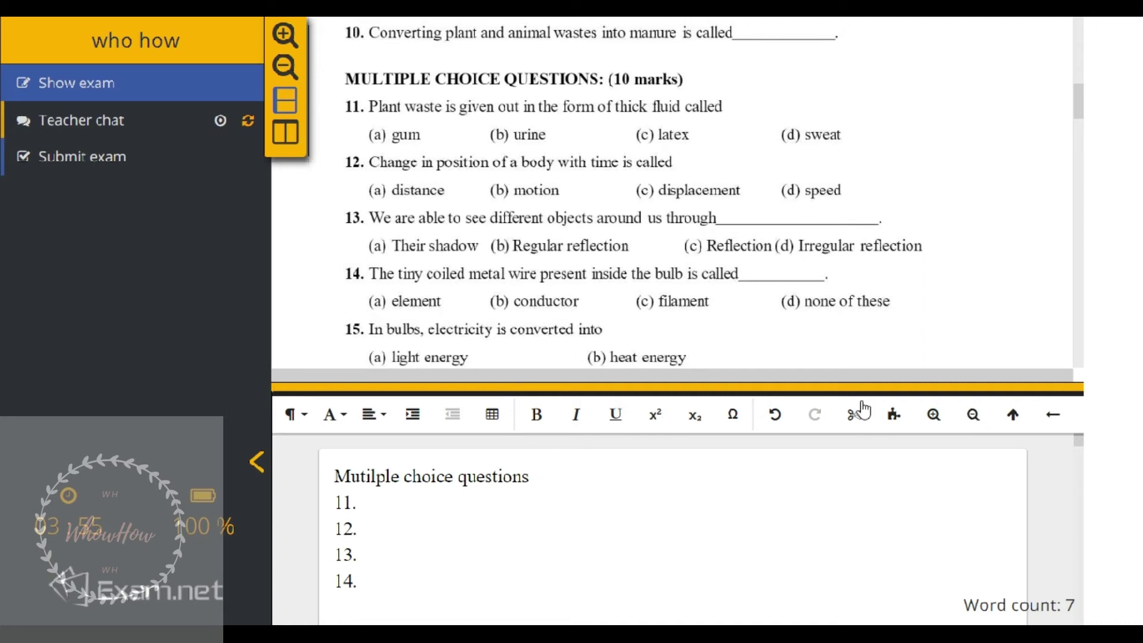
- Type stray characters after answer lines 11. to 14
type("djhnrks")
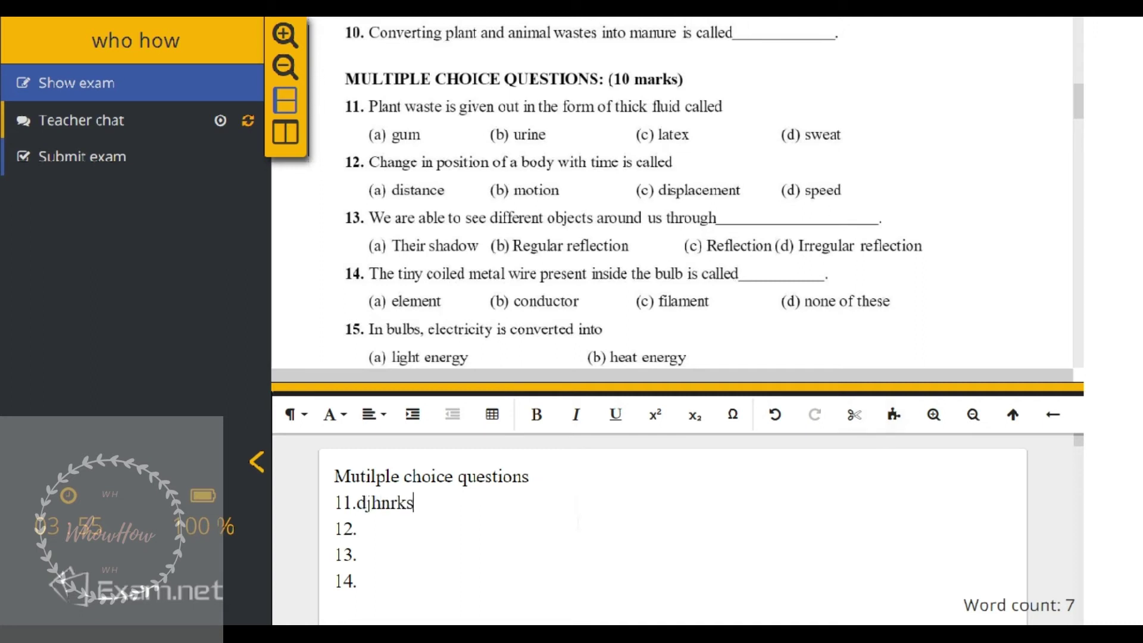
left_click(357, 529)
type("wegrth")
left_click(357, 554)
type("tr")
left_click(396, 582)
type("1")
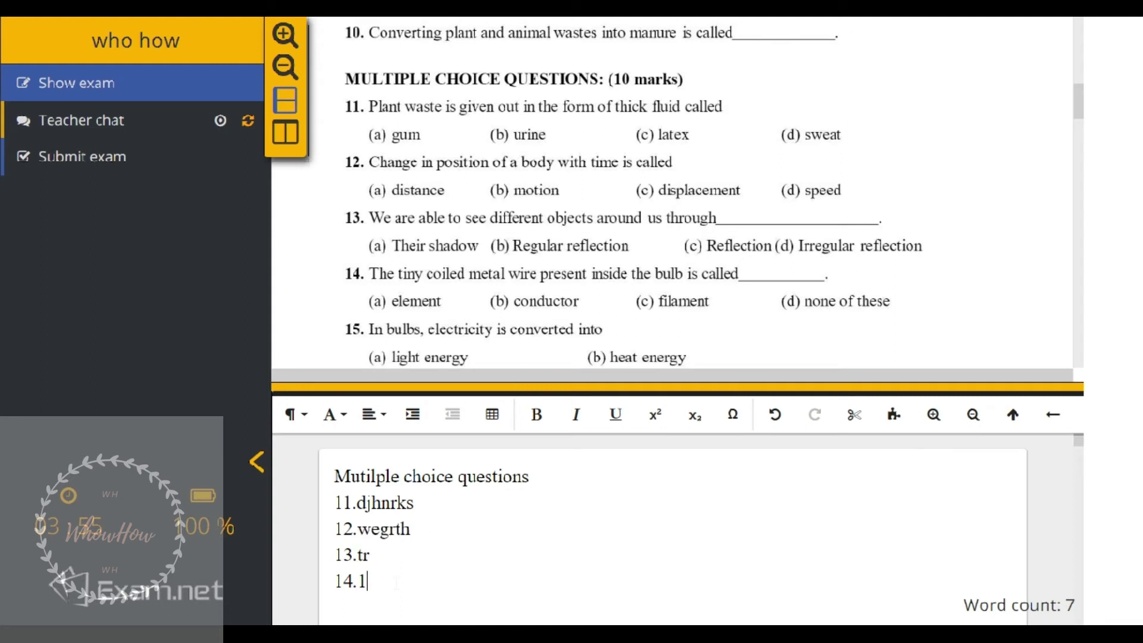
key("BackSpace")
- Erase the junk text from lines 13, 12 and 11
key("Up")
key("End")
key("BackSpace")
key("BackSpace")
key("Up")
key("End")
key("BackSpace")
key("BackSpace")
key("BackSpace")
key("BackSpace")
key("BackSpace")
key("BackSpace")
key("Up")
key("End")
key("BackSpace")
key("BackSpace")
key("BackSpace")
key("BackSpace")
key("BackSpace")
key("BackSpace")
key("BackSpace")
- Answer lines 11 to 14 with A, B, C and D
type("A")
key("Down")
type("B")
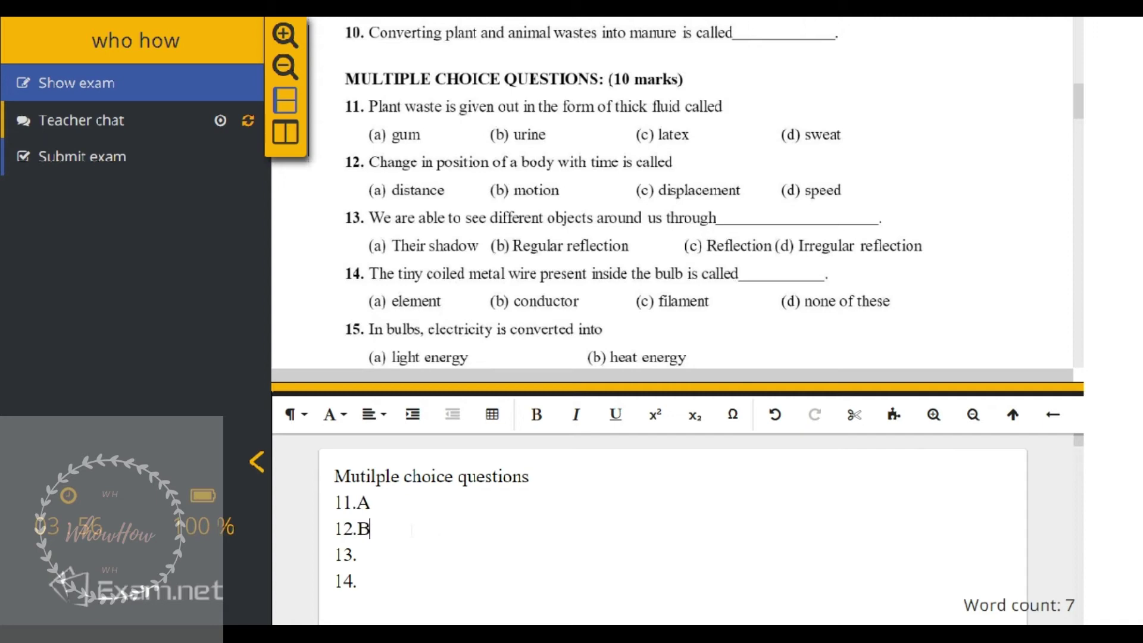
left_click(357, 554)
type("C 14.")
type("D")
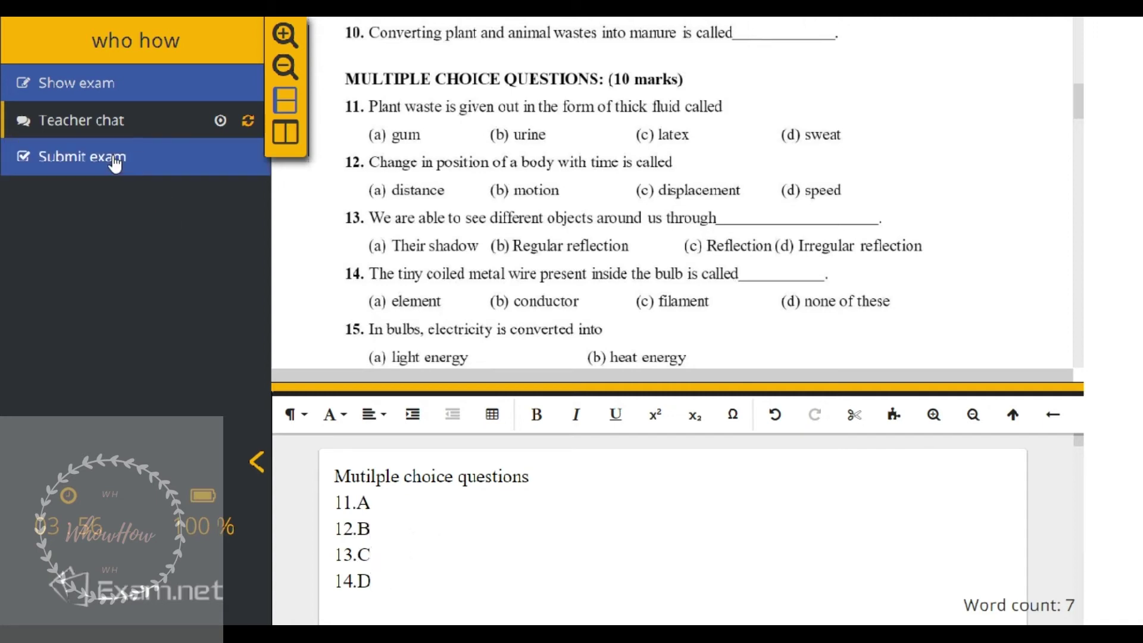
- Submit the student's test-2 exam and confirm the submission
left_click(114, 160)
left_click(569, 261)
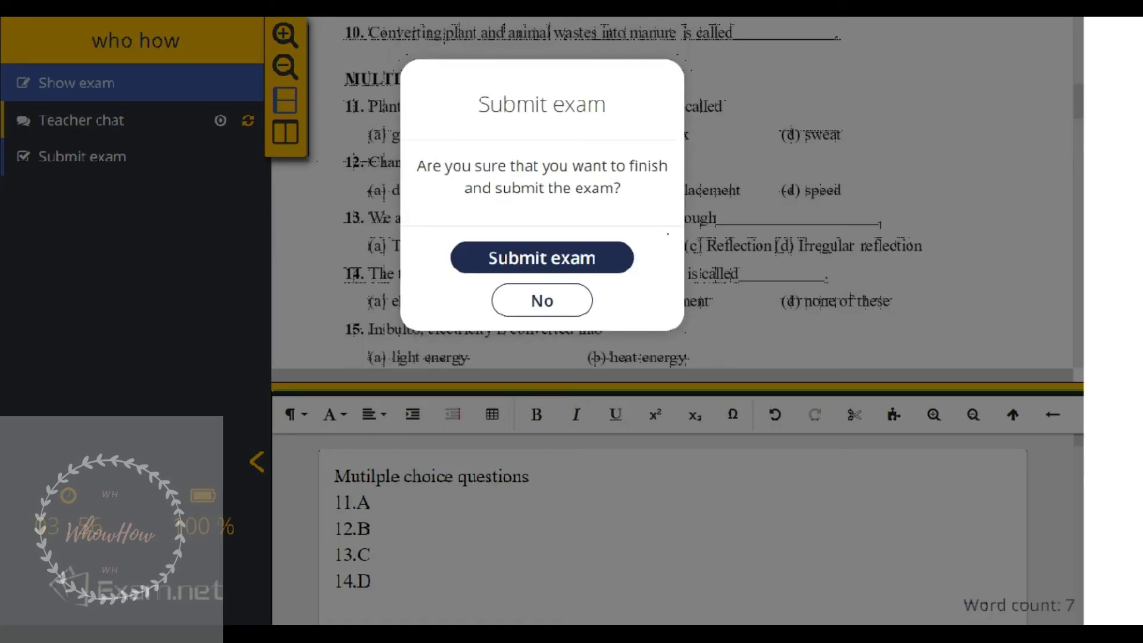
left_click_drag(478, 104, 691, 116)
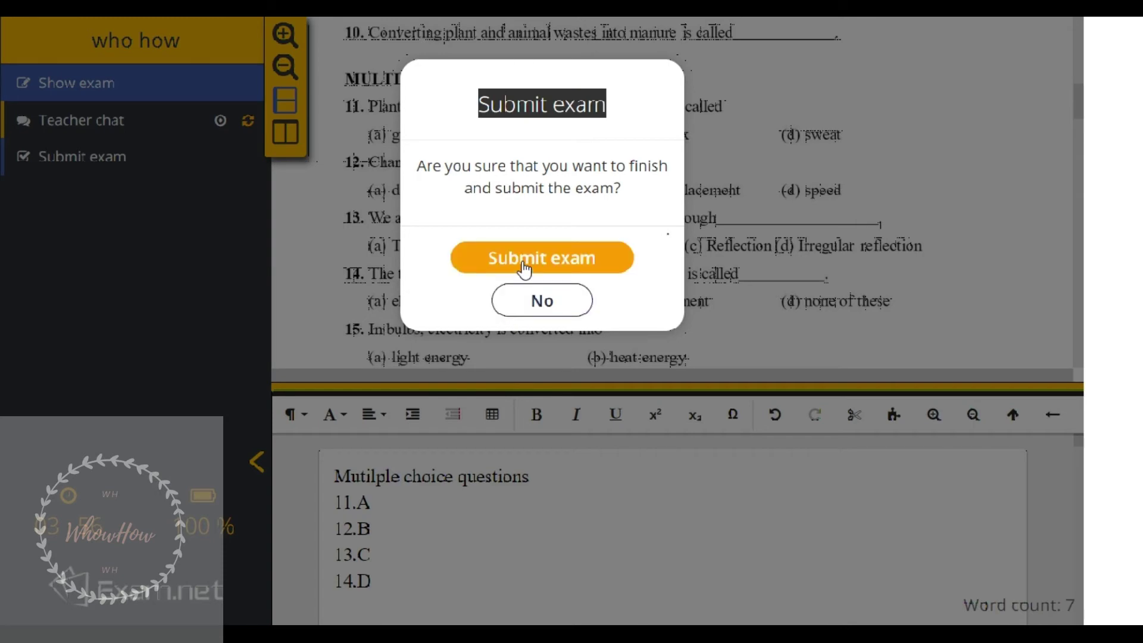
left_click(523, 266)
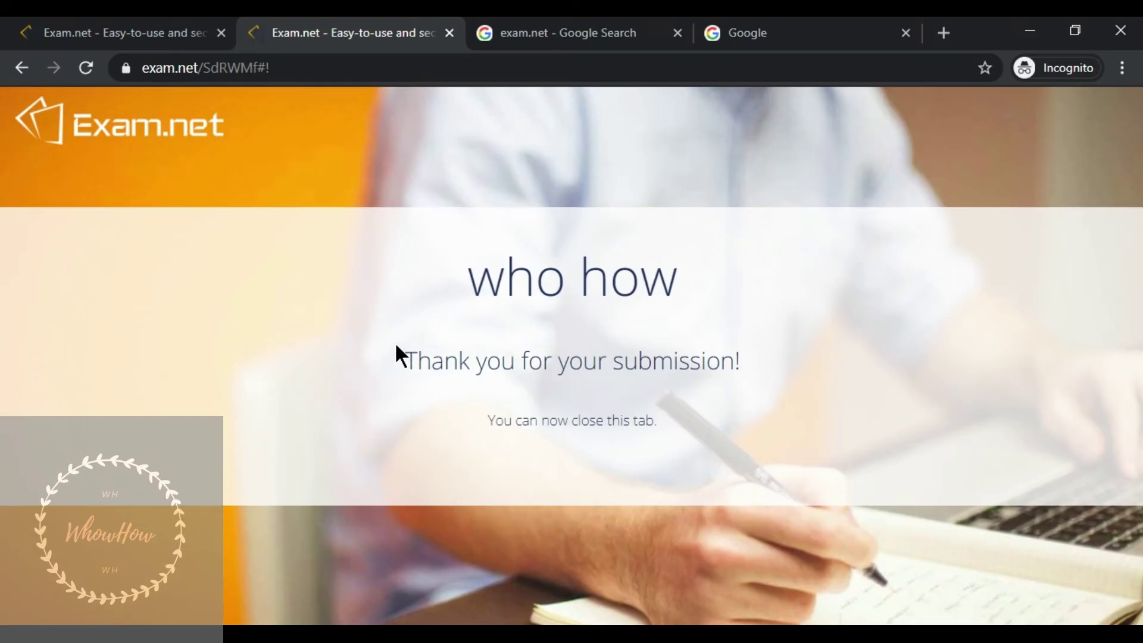
- Switch back to the teacher's admin Exam list tab with Ctrl+Shift+Tab
left_click_drag(396, 356, 811, 367)
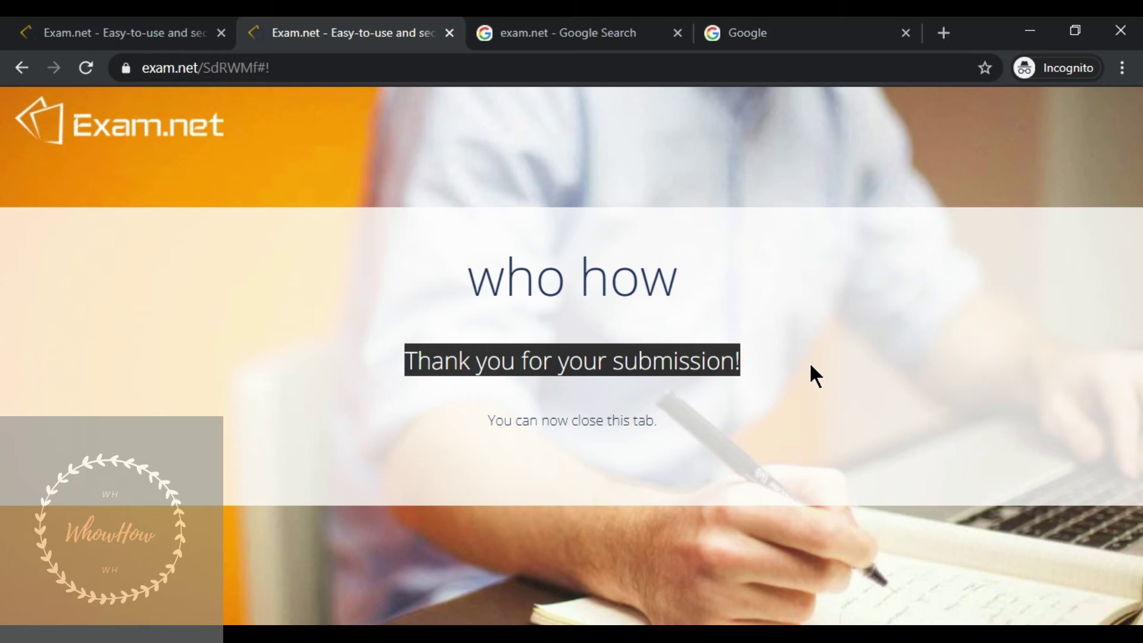
key("ctrl+shift+Tab")
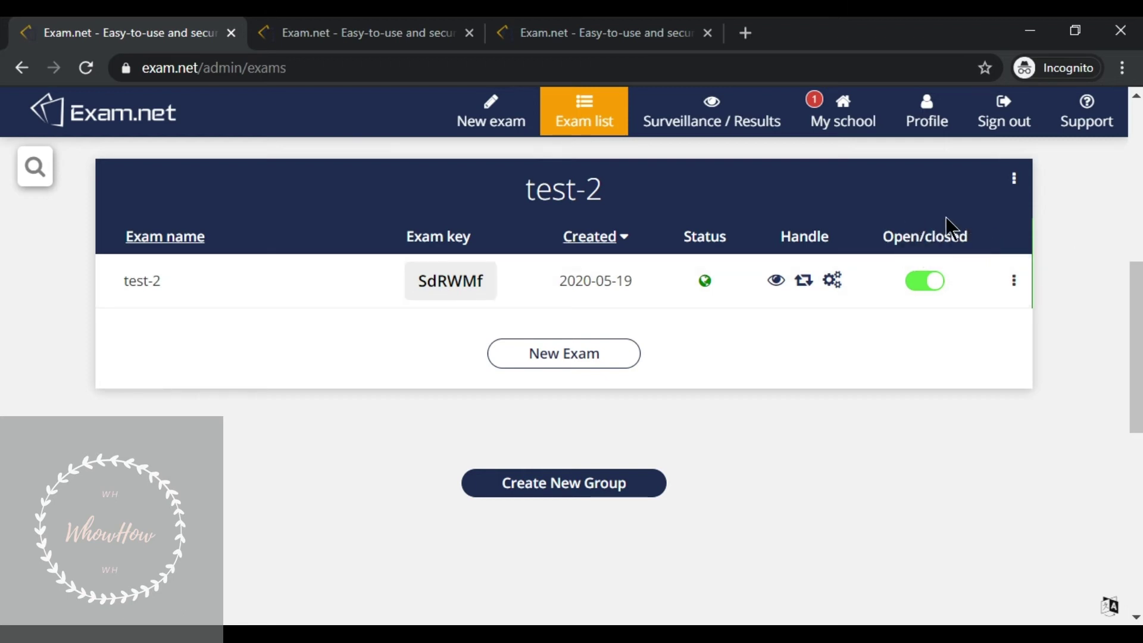
- Toggle test-2 to closed and confirm Close in the Close exam dialog
left_click(920, 290)
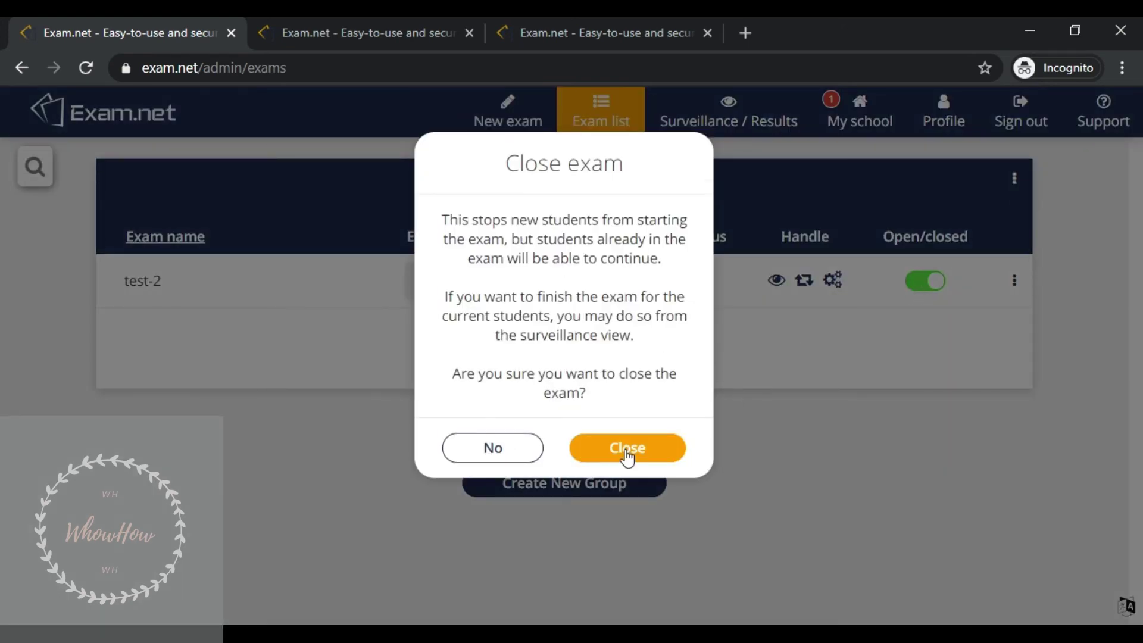
left_click(626, 451)
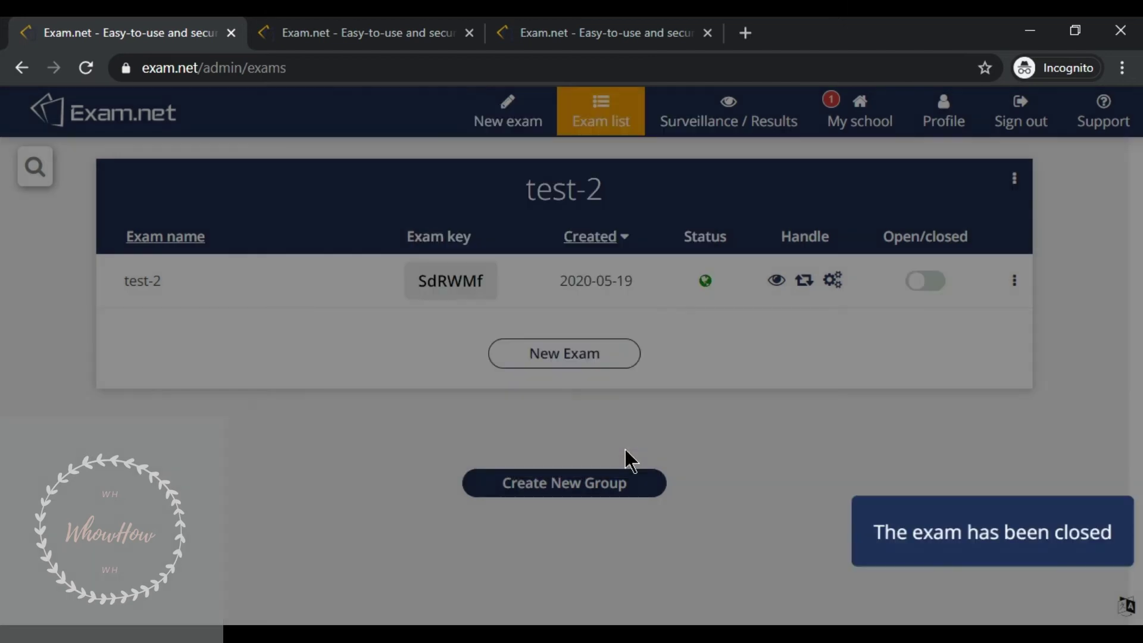
- Open Surveillance / Results and review the 5 started, 3 submitted, 2 ongoing counters
left_click(715, 126)
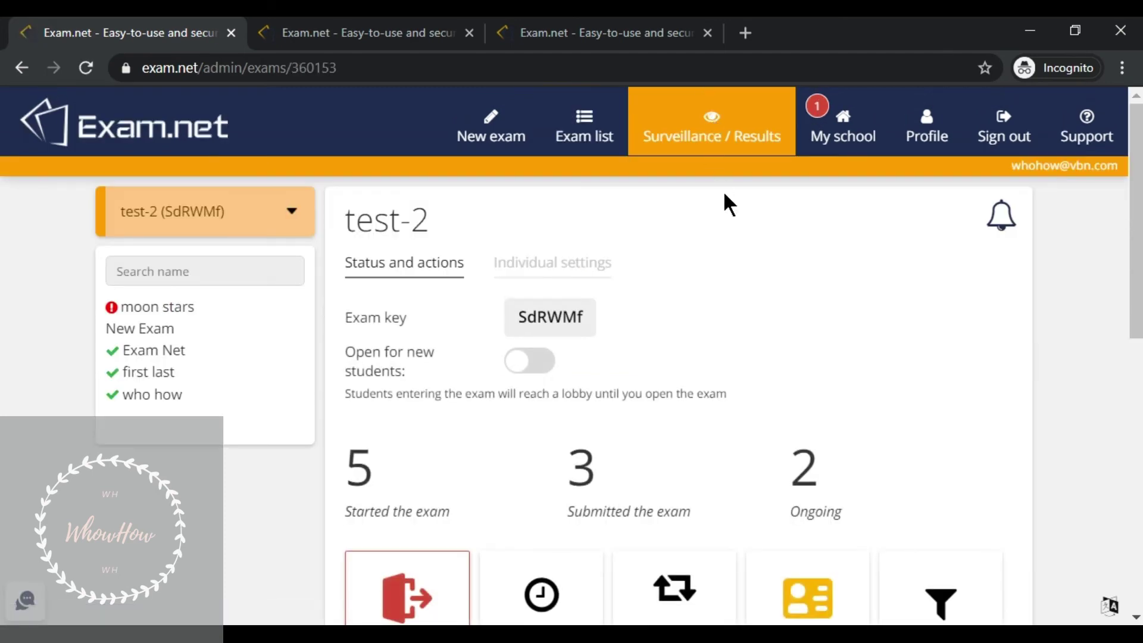
scroll(678, 312, "down", 2)
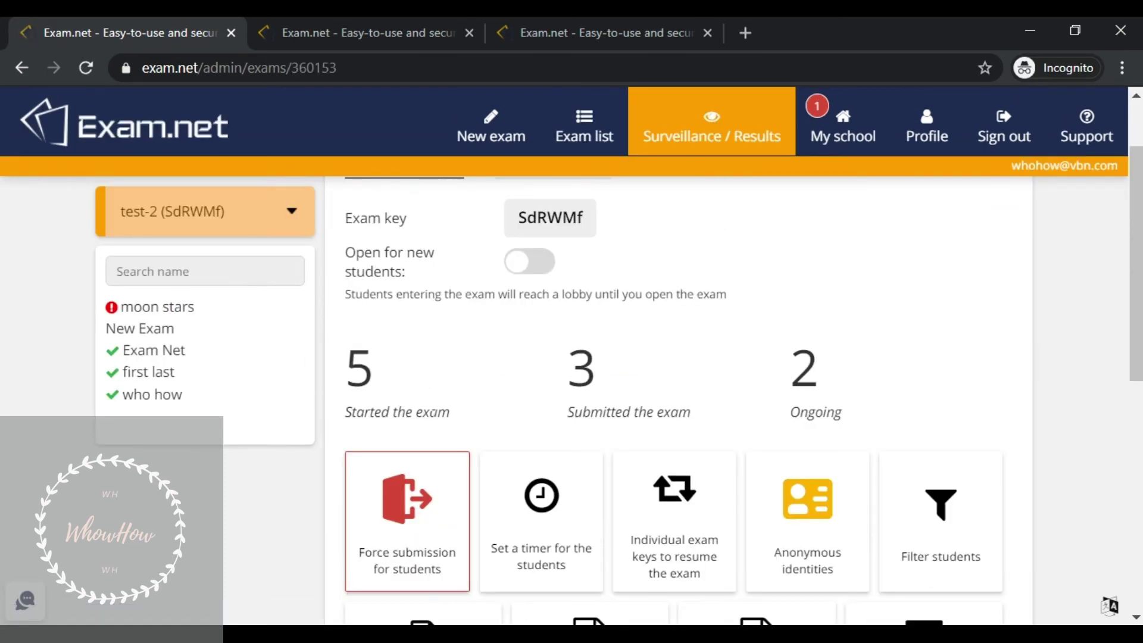
left_click_drag(462, 411, 365, 420)
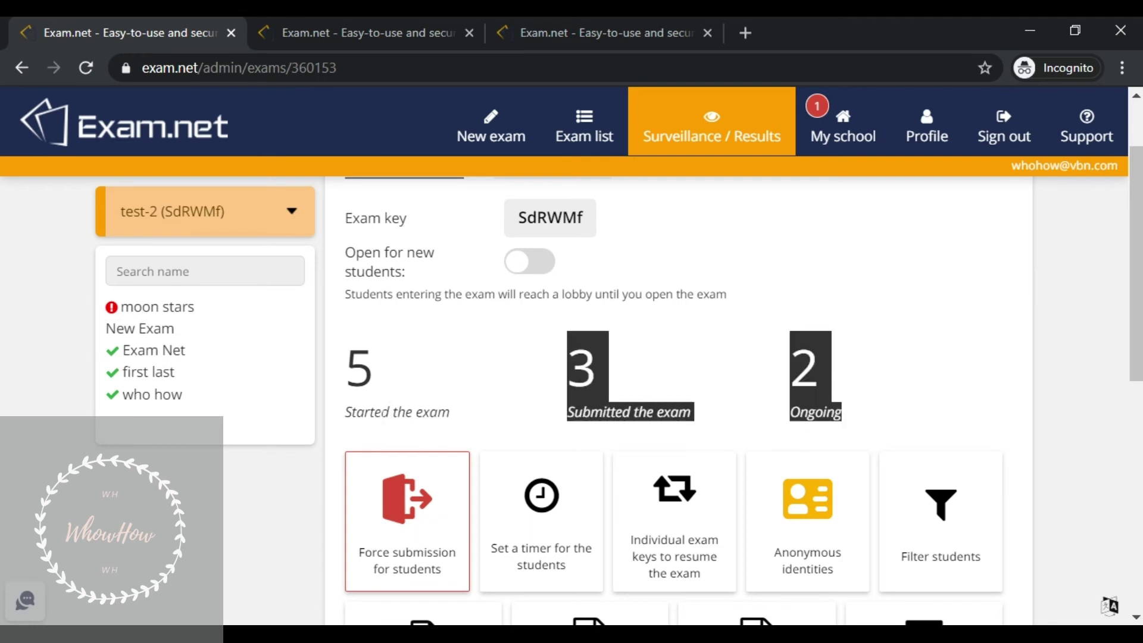
left_click(366, 420)
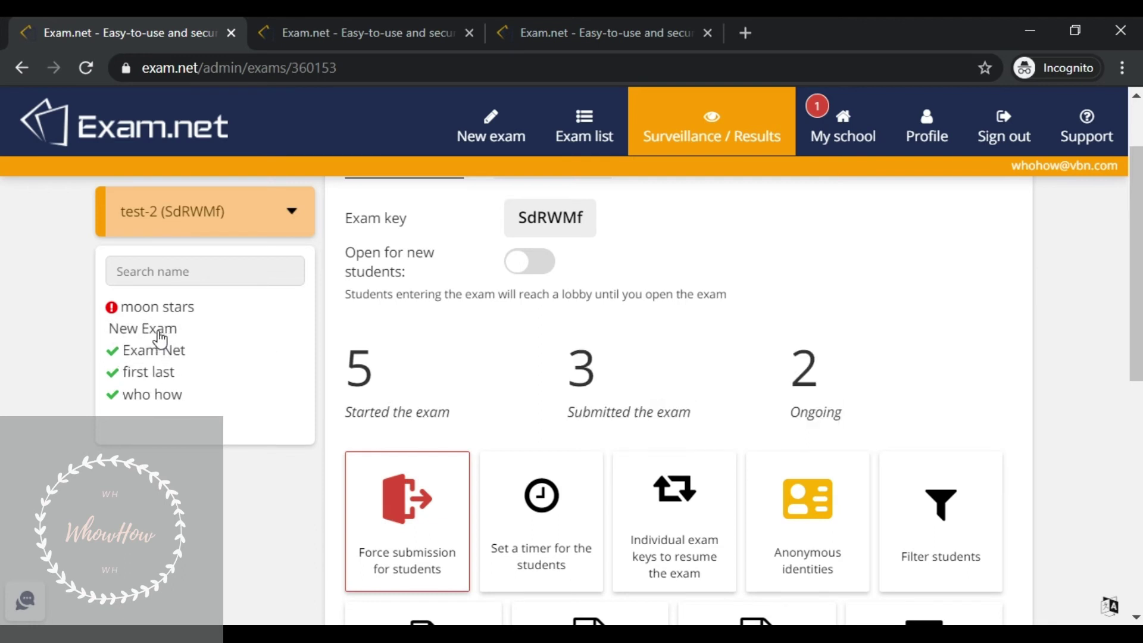
left_click_drag(567, 412, 692, 417)
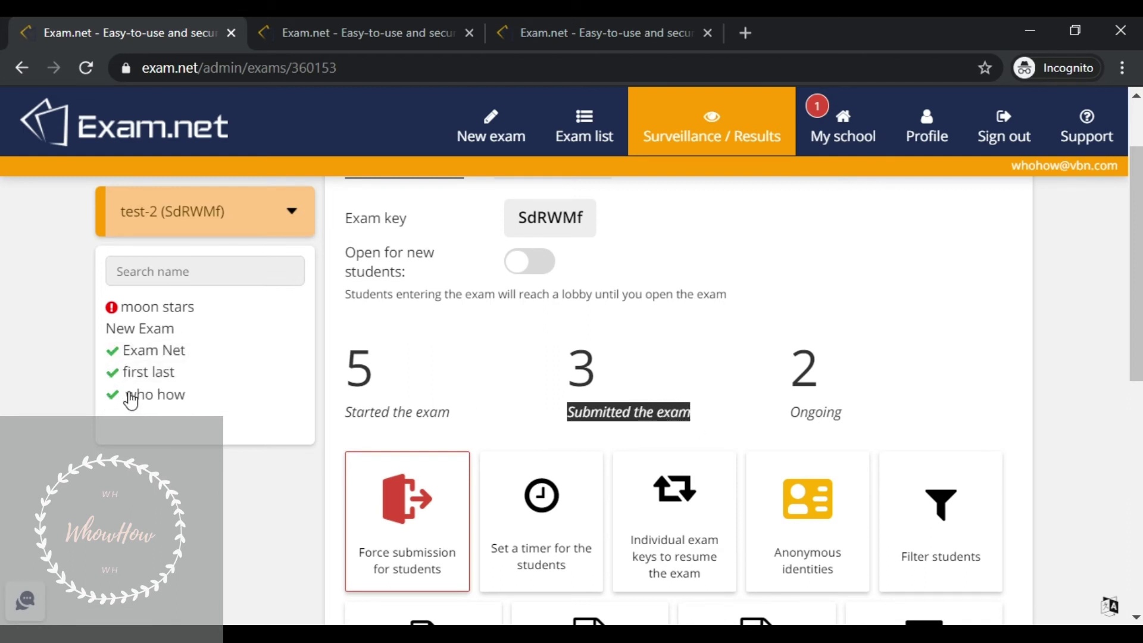
mouse_move(111, 402)
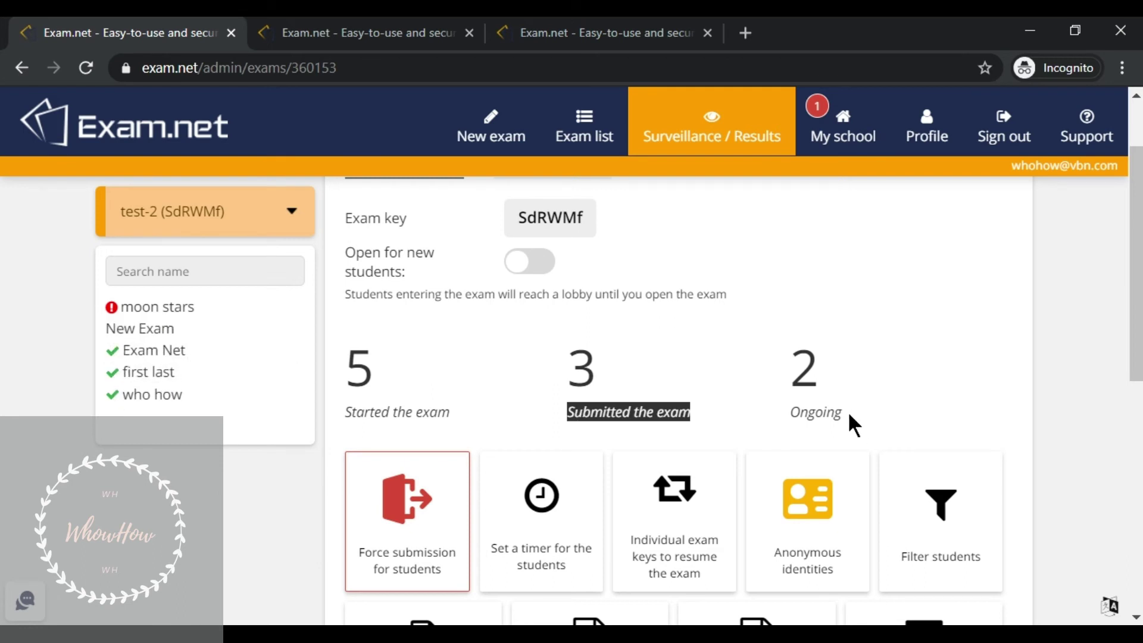
left_click_drag(848, 411, 758, 420)
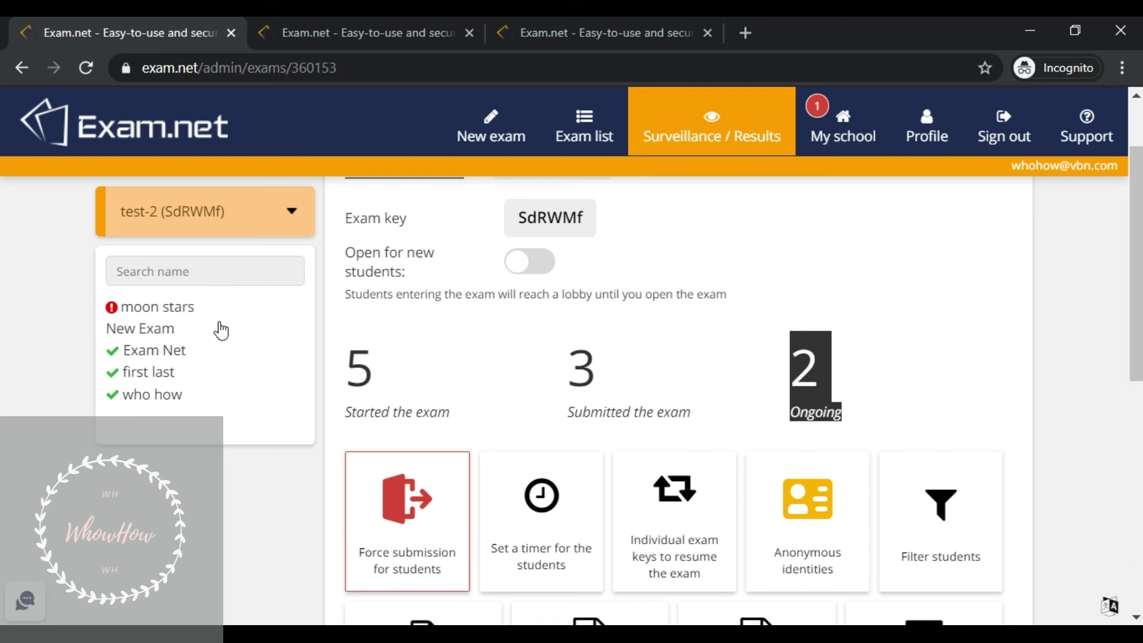
left_click(238, 544)
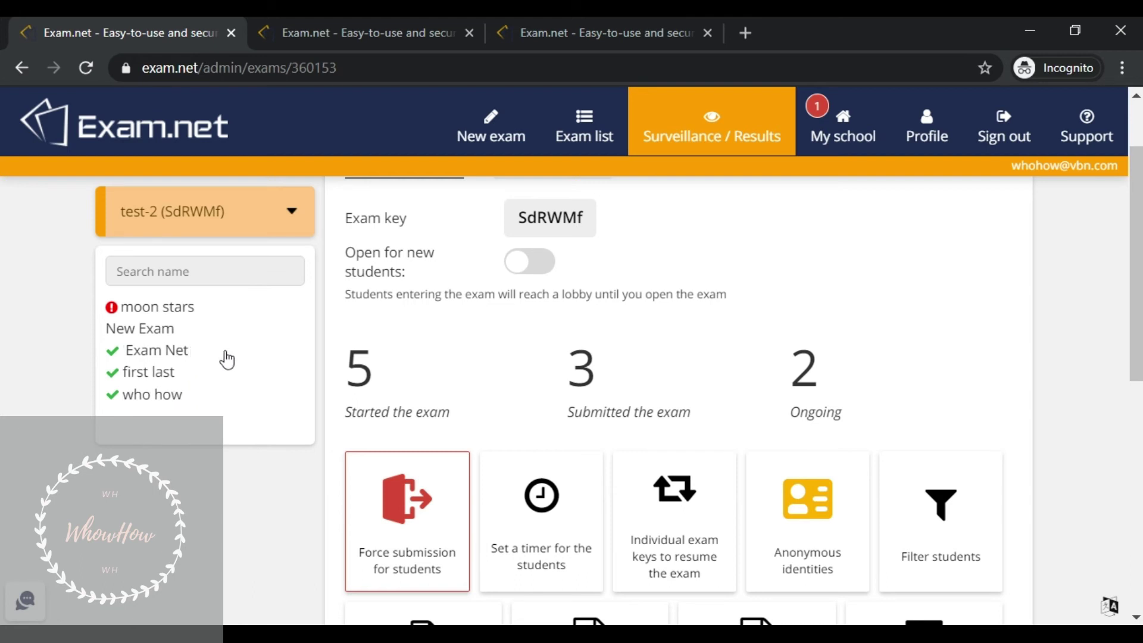
mouse_move(116, 356)
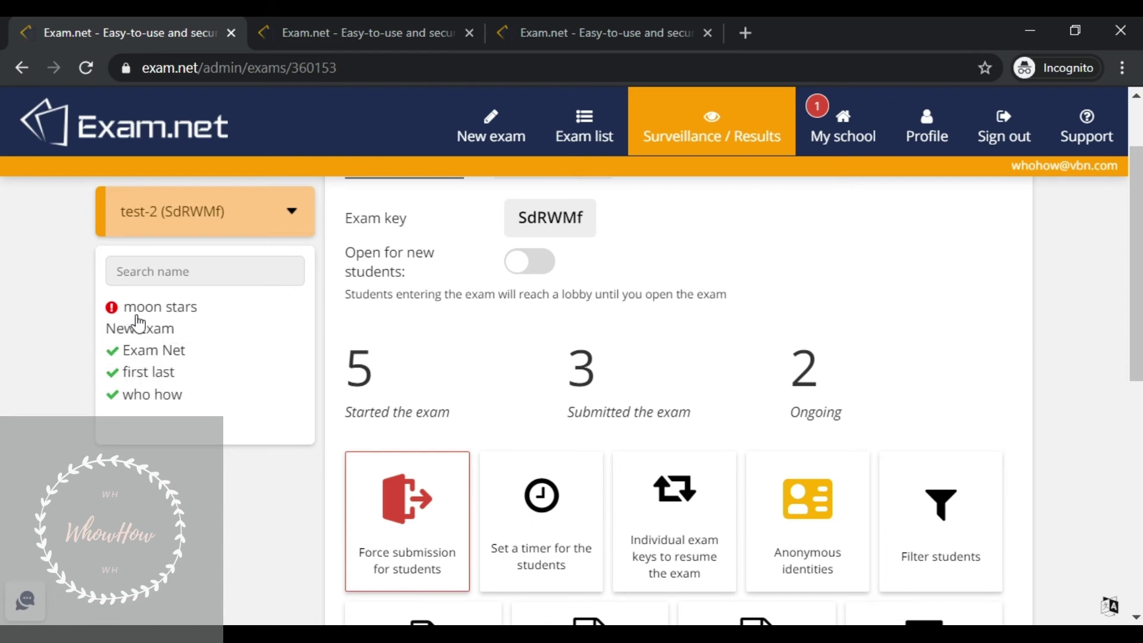
mouse_move(110, 322)
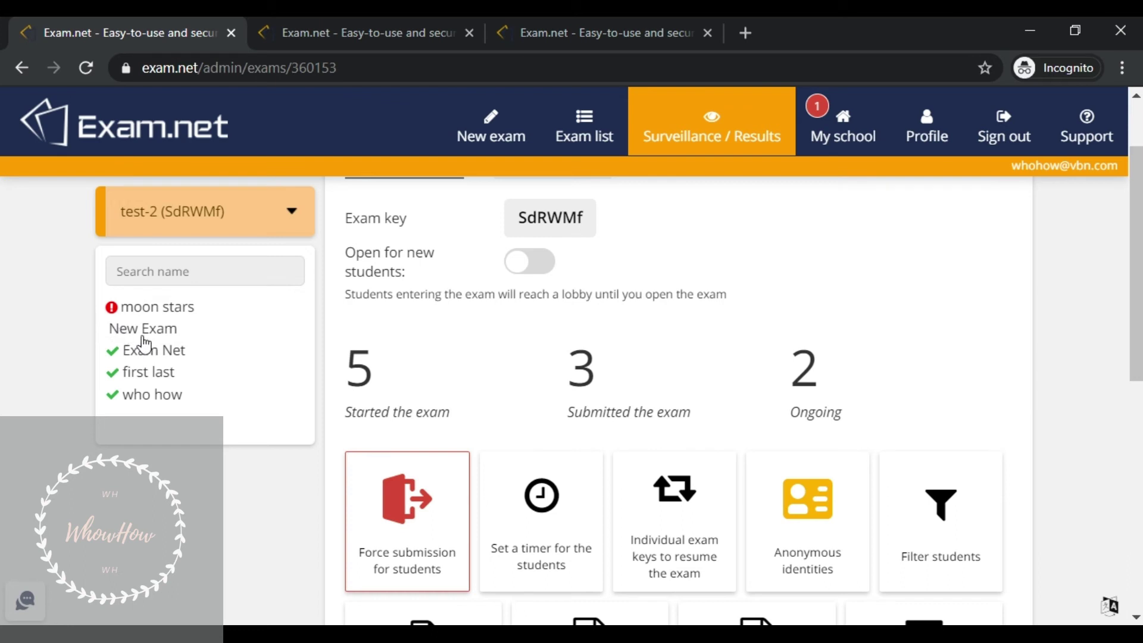
- Check the New Exam student's connection status, then return to the test-2 overview
left_click(140, 335)
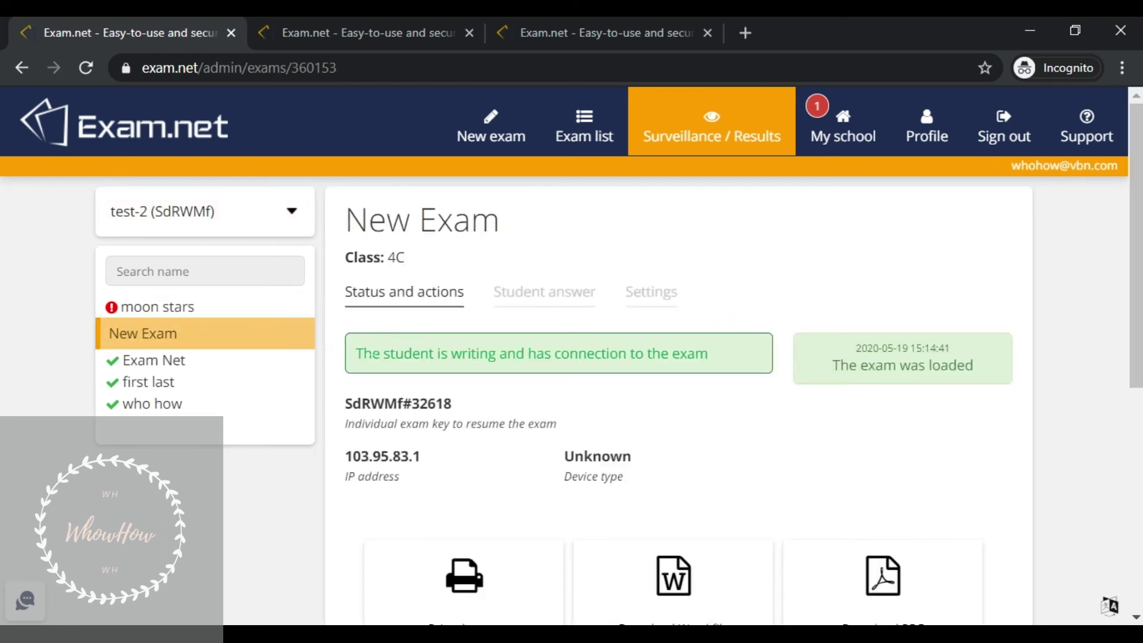
left_click_drag(355, 352, 708, 353)
left_click(715, 361)
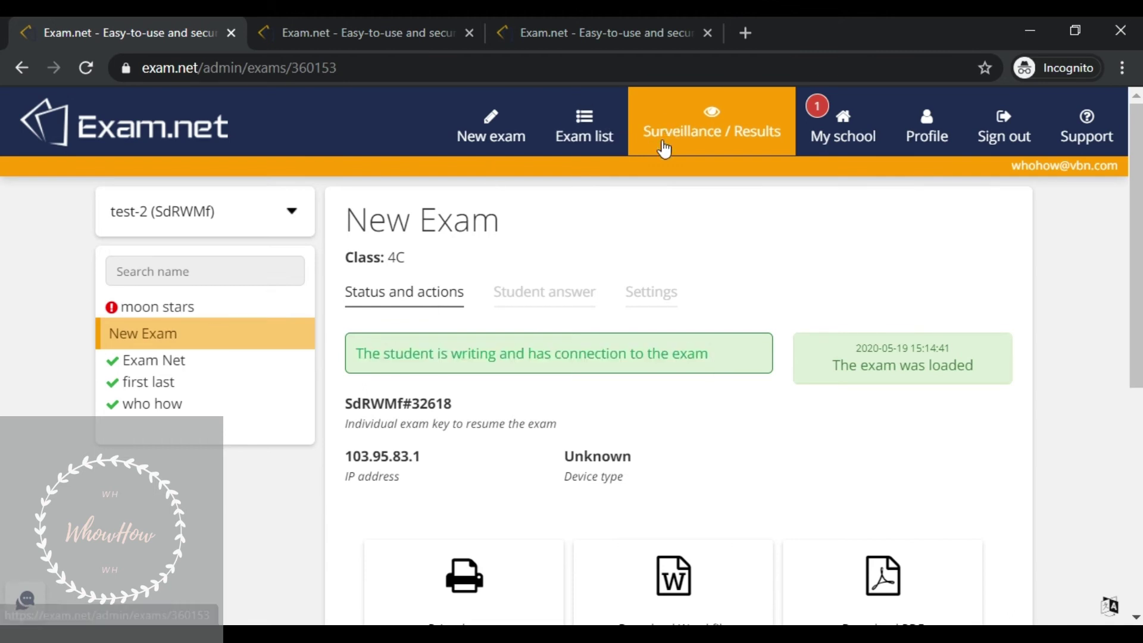
scroll(166, 158, "down", 3)
left_click(21, 67)
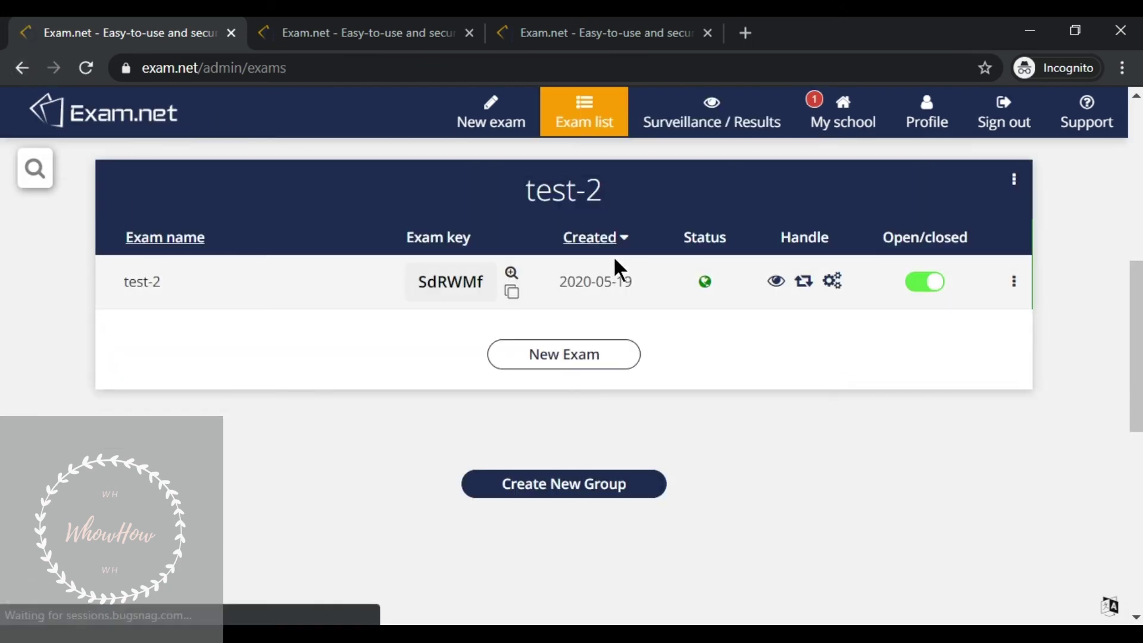
left_click(735, 111)
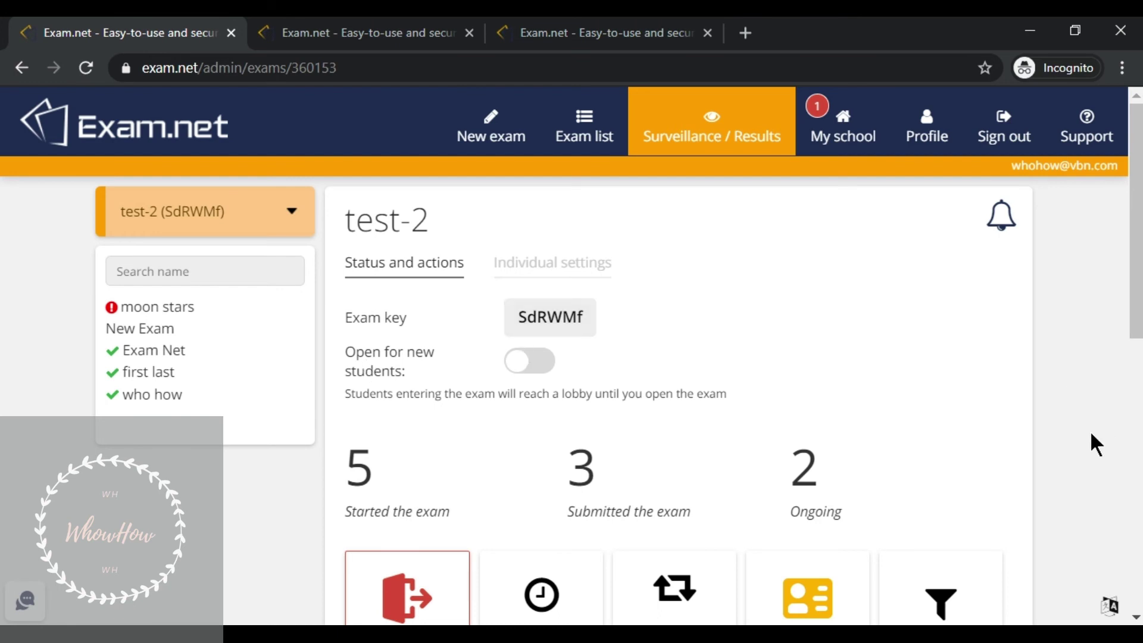
- Force submission for all 5 test-2 students, leaving 5 submitted and 0 ongoing
scroll(1091, 434, "down", 3)
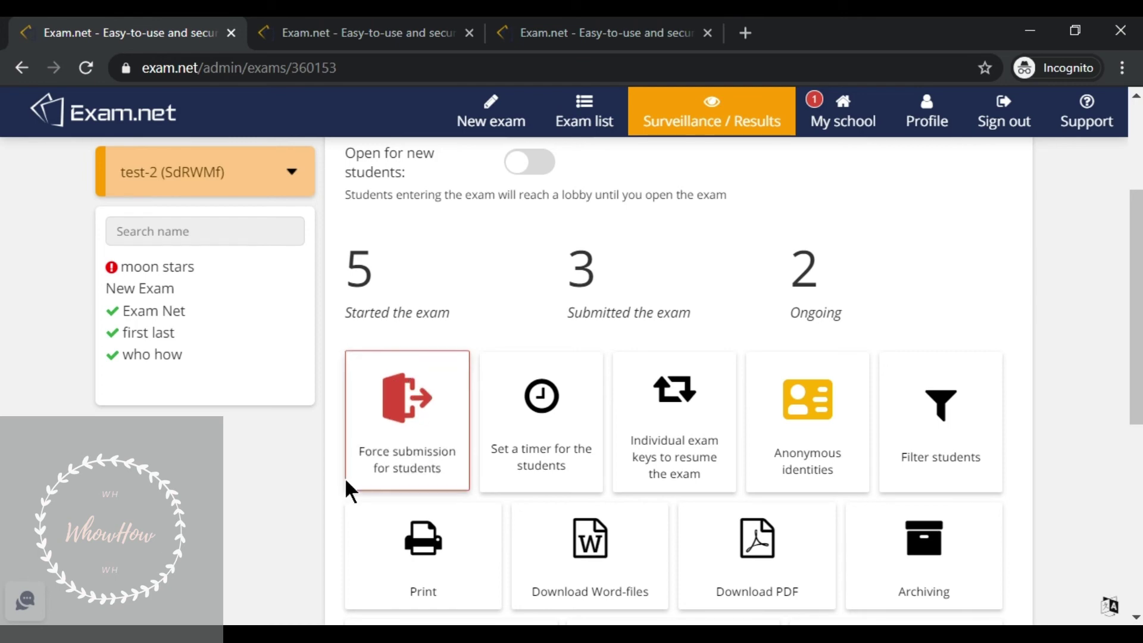
left_click(401, 417)
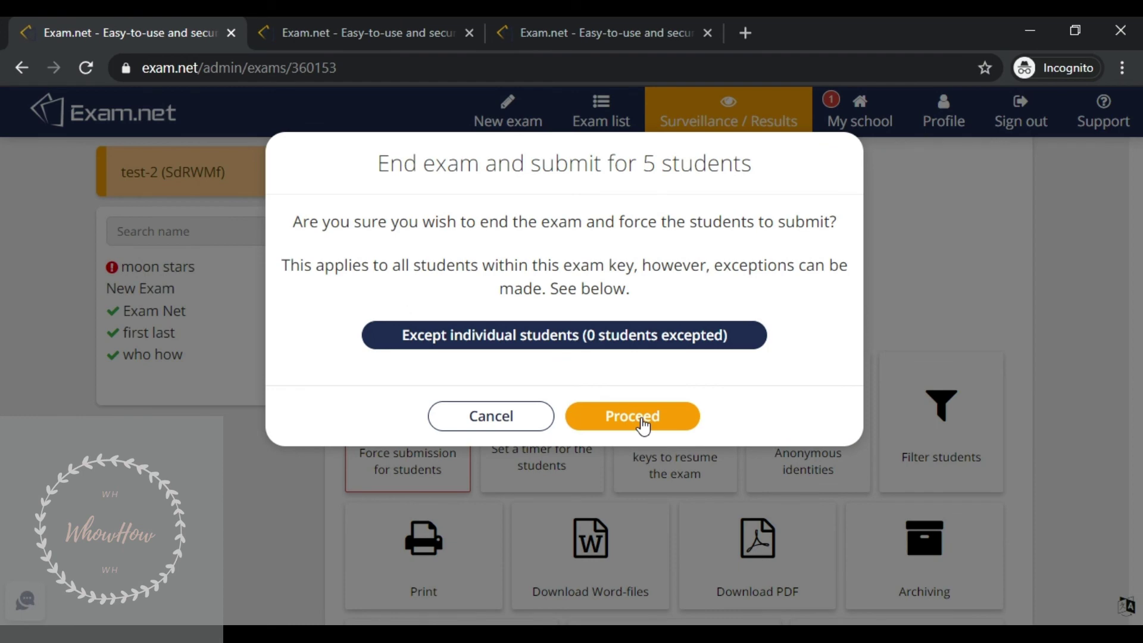
left_click(632, 417)
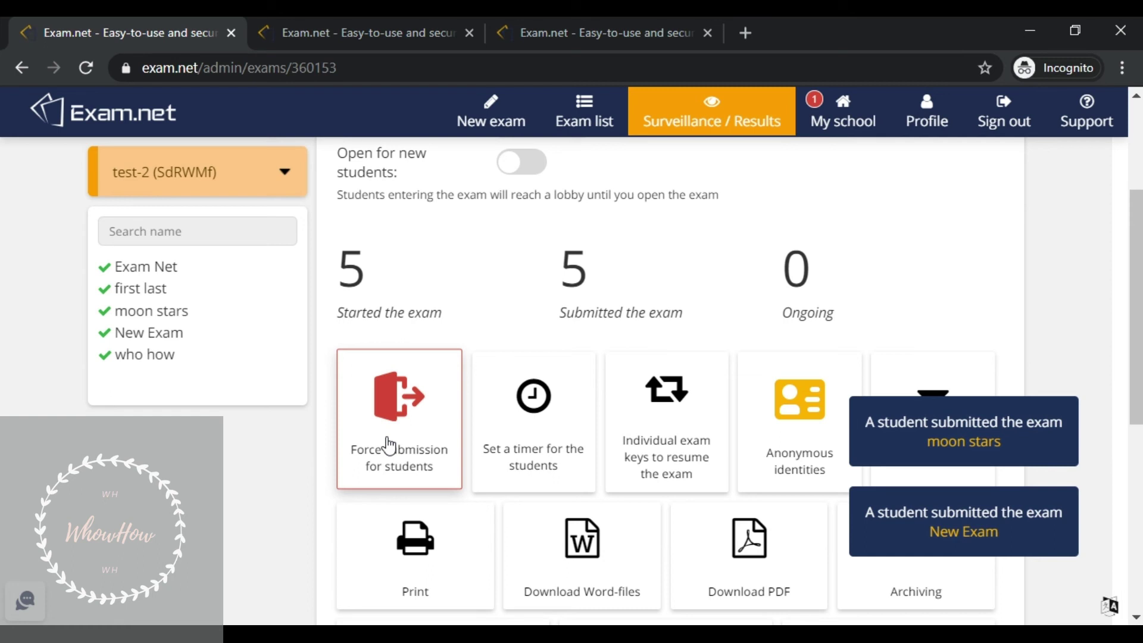
mouse_move(110, 284)
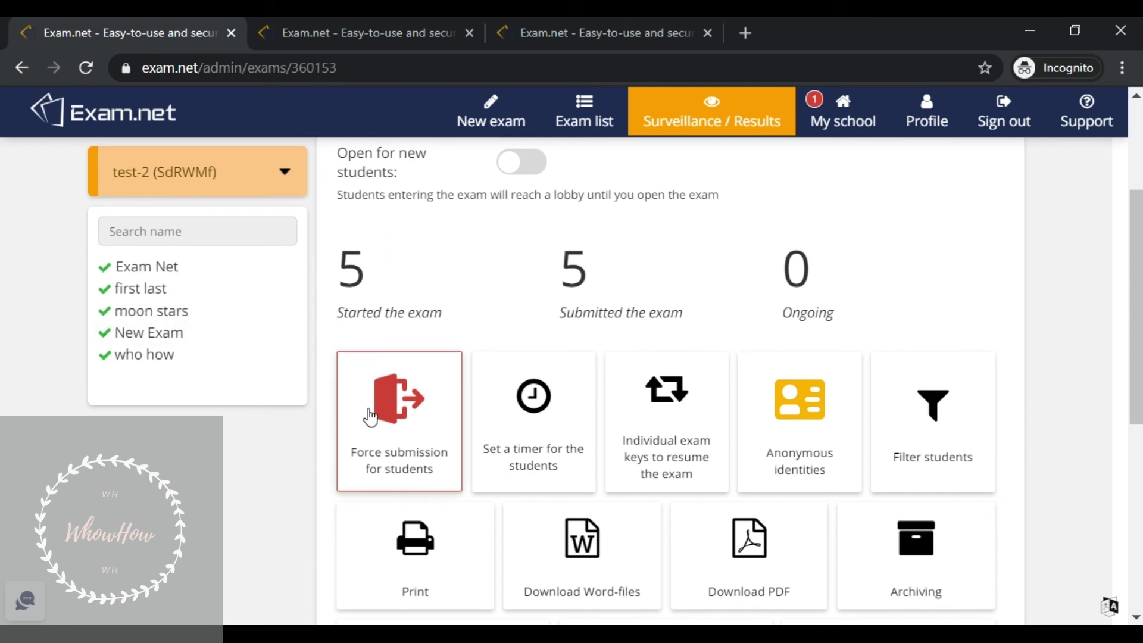
- Read moon stars' written answers in the Student answer tab
left_click(185, 322)
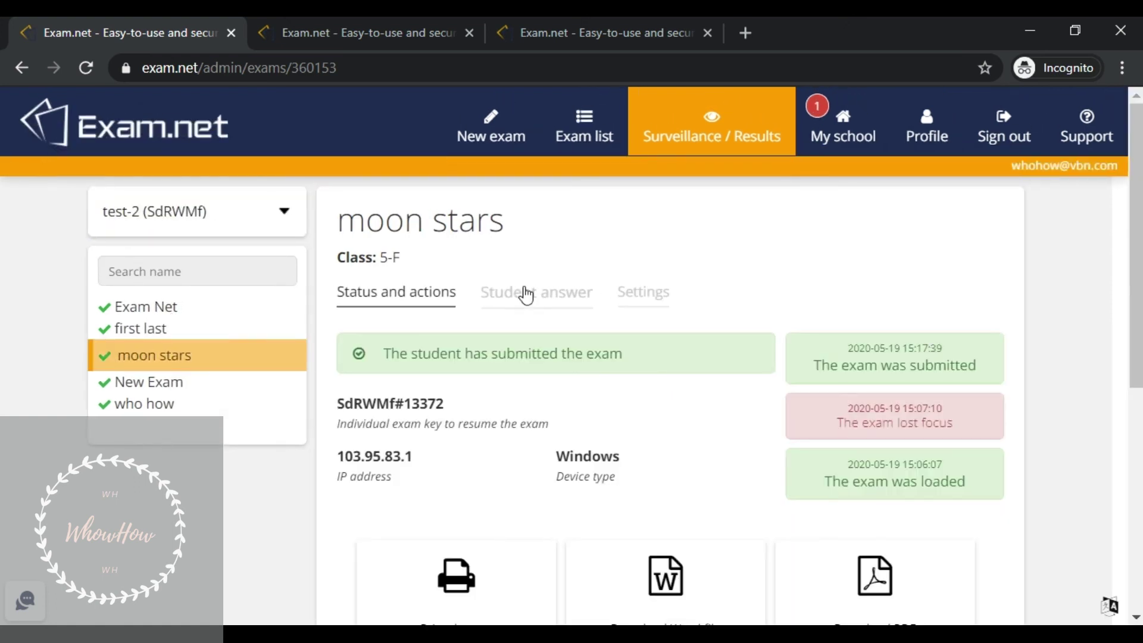
left_click(523, 291)
left_click_drag(428, 413, 348, 353)
left_click(341, 345)
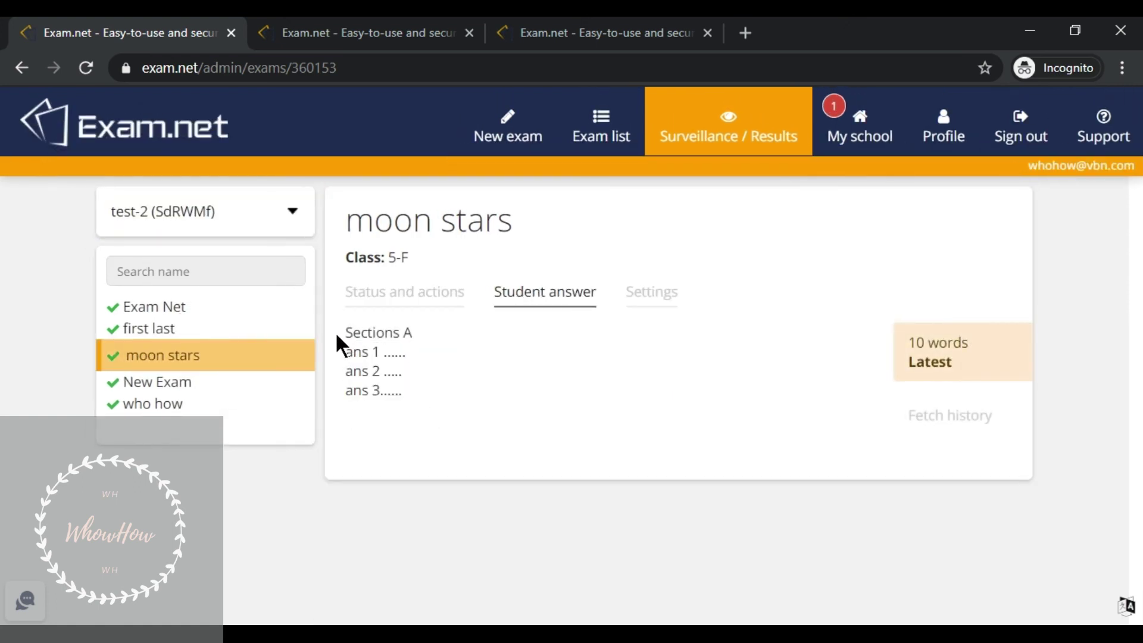
- Read Exam Net's 11-word answer, from 'section a' to 'ans', then go back to the overview
left_click(199, 316)
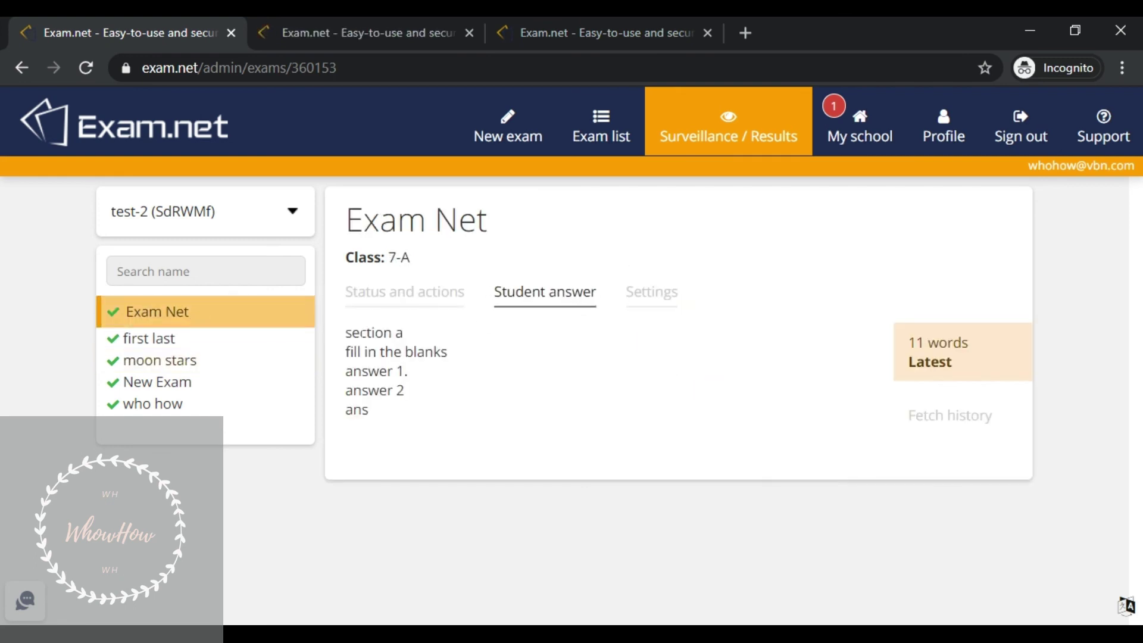
left_click_drag(353, 333, 390, 429)
left_click(388, 416)
left_click_drag(352, 427, 343, 329)
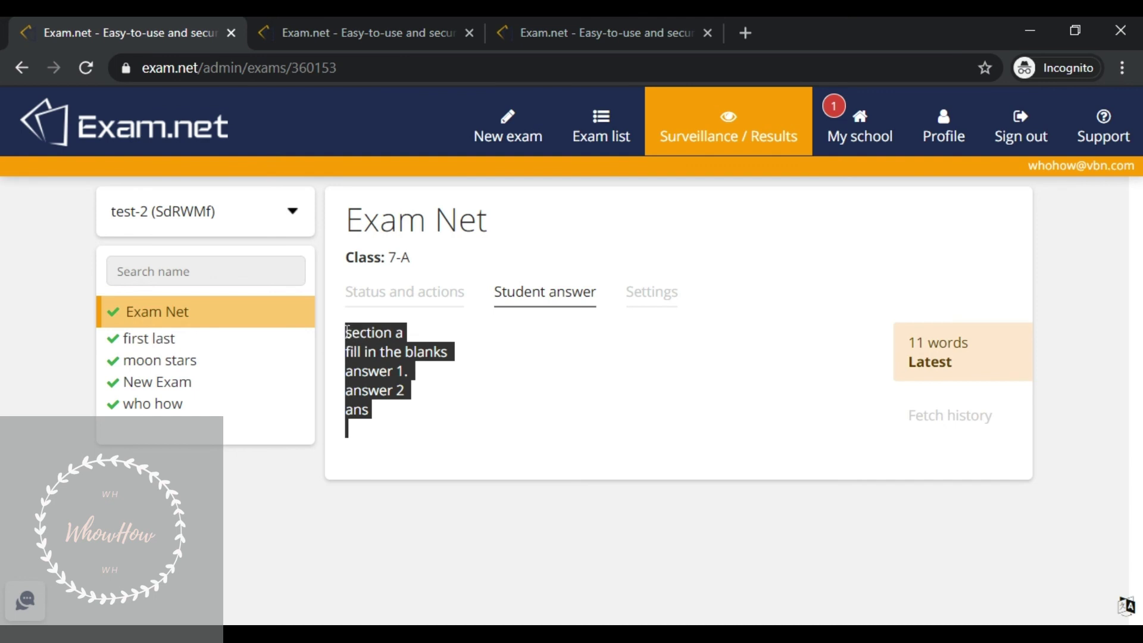
left_click(340, 332)
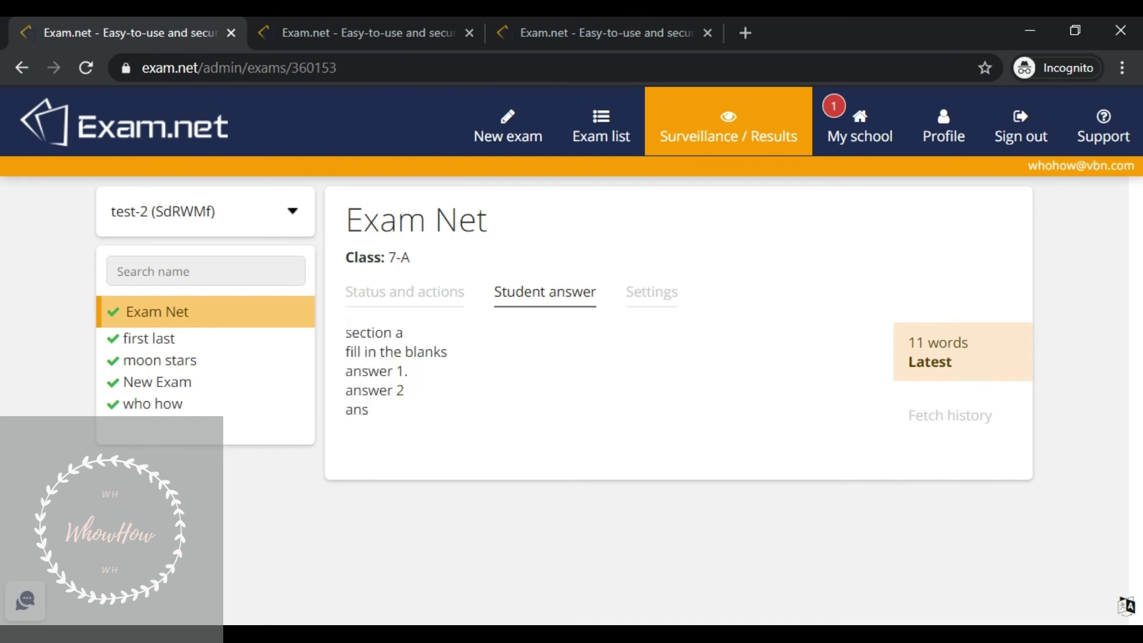
left_click_drag(344, 326, 466, 400)
left_click(467, 401)
left_click(729, 129)
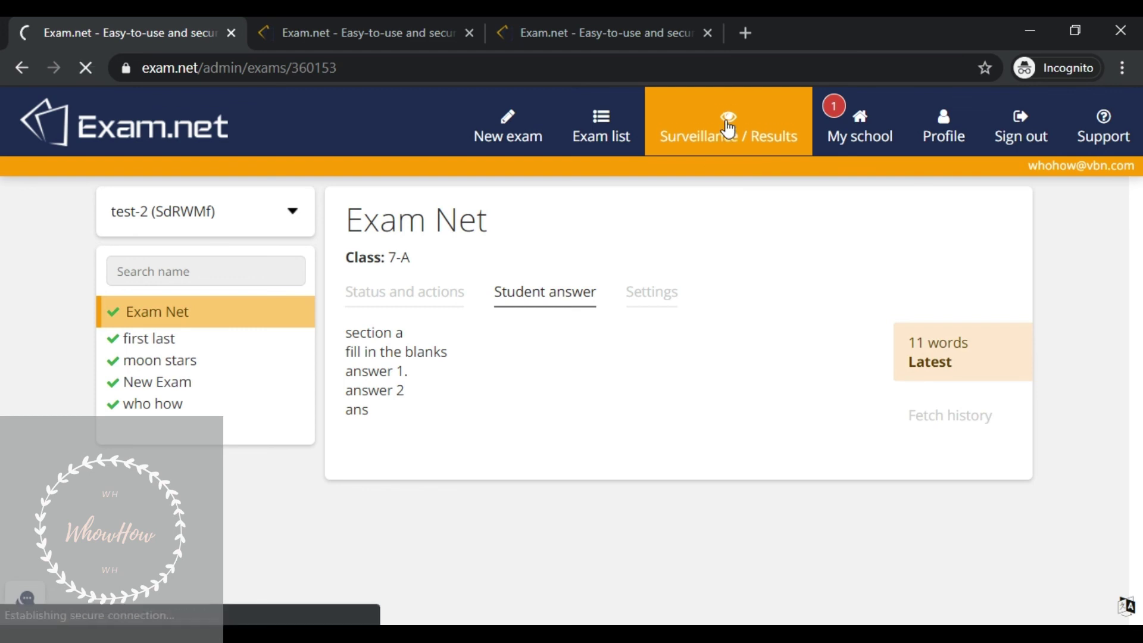
- Download all test-2 answers as test-2 1589881711198.pdf and open it from the downloads bar
scroll(874, 395, "down", 10)
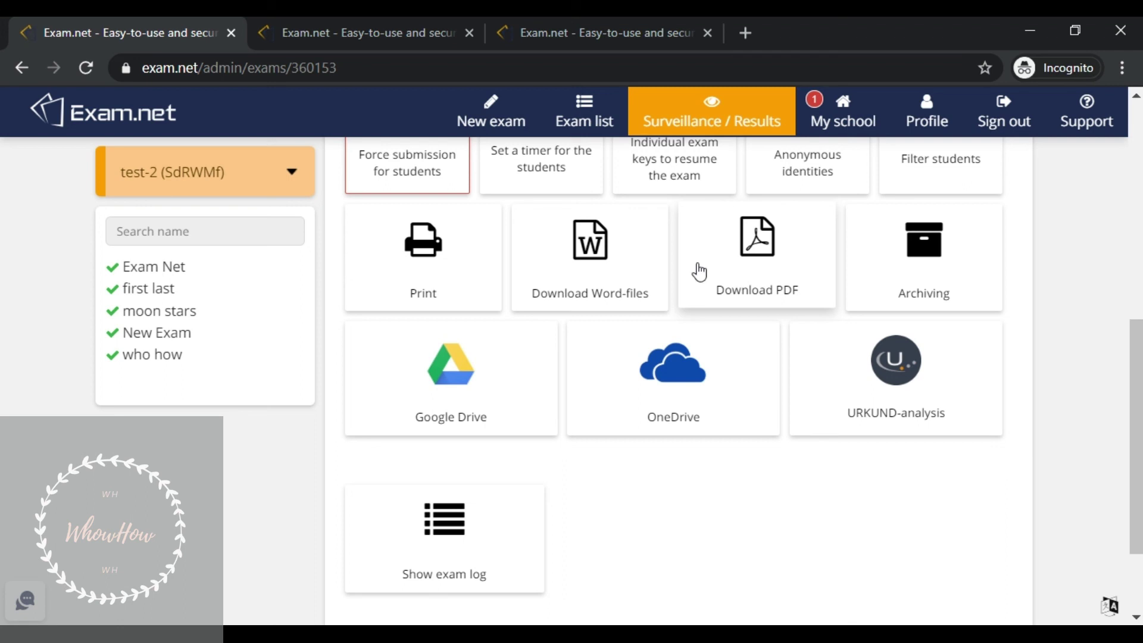
left_click(739, 277)
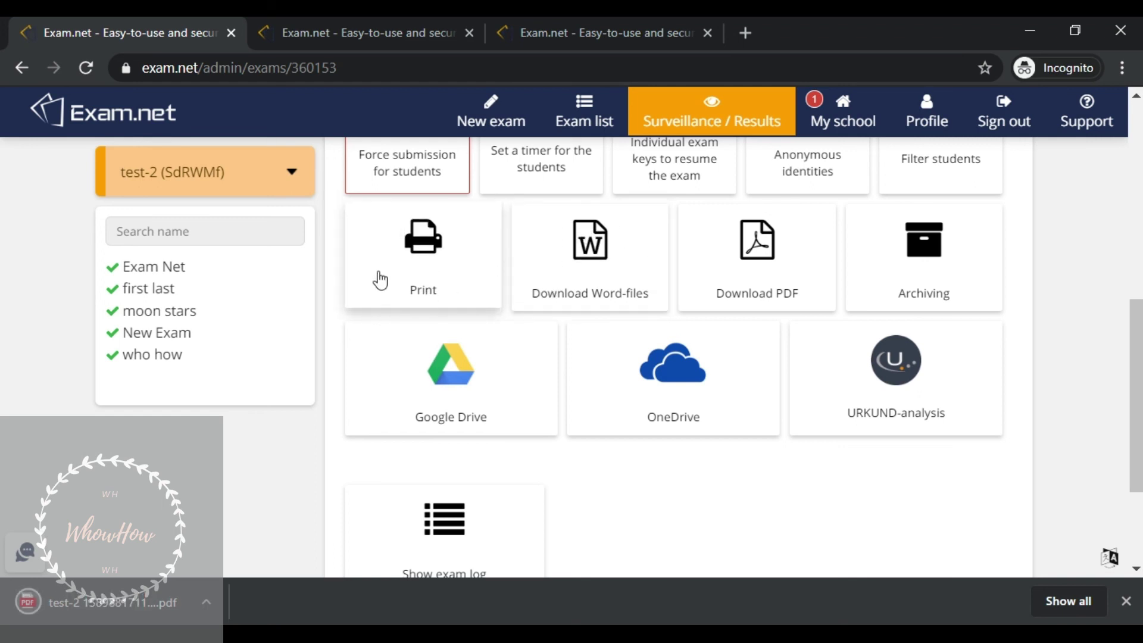
left_click(207, 613)
left_click(228, 457)
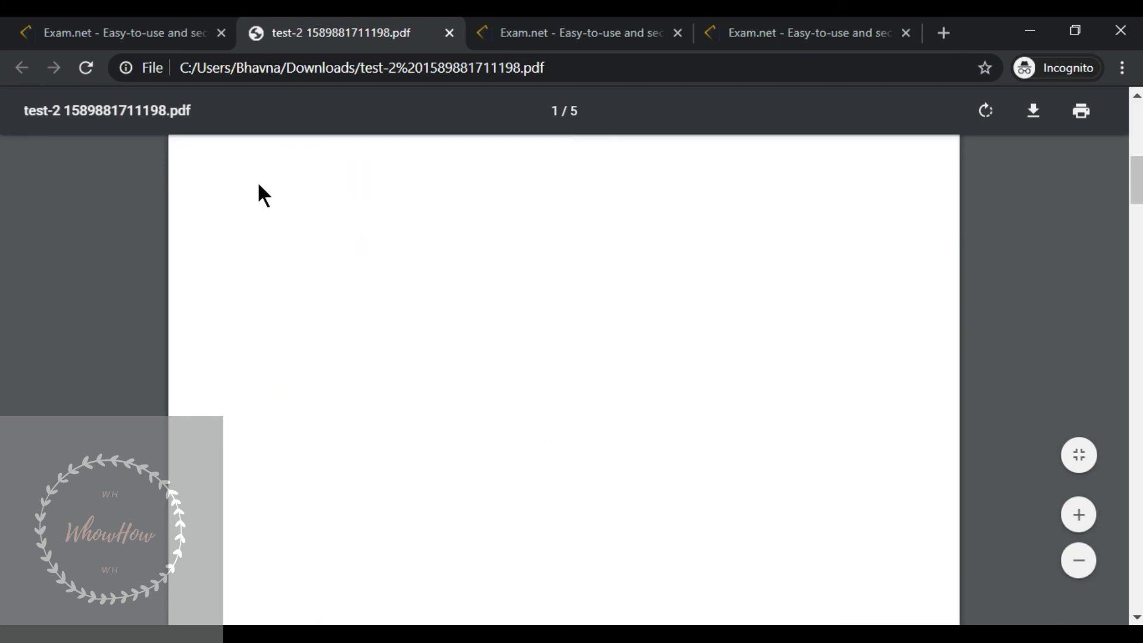
- Return to the Exam.net test-2 results tab listing all five students as submitted
left_click(91, 27)
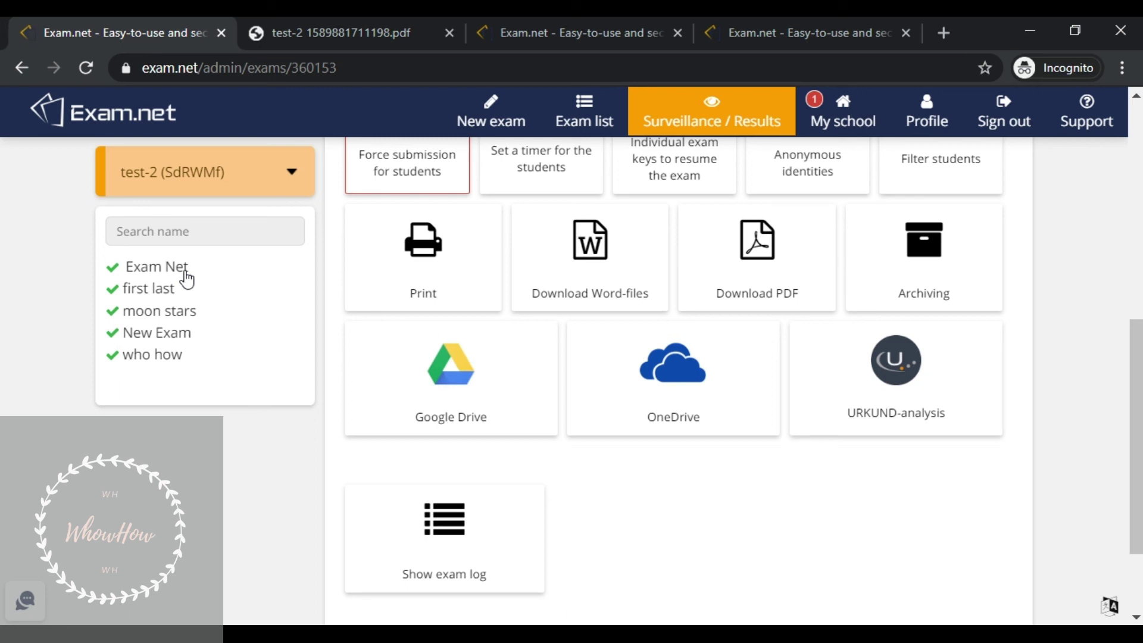
- Open moon stars' student page and request a PDF of their answers
left_click(152, 322)
scroll(755, 378, "down", 5)
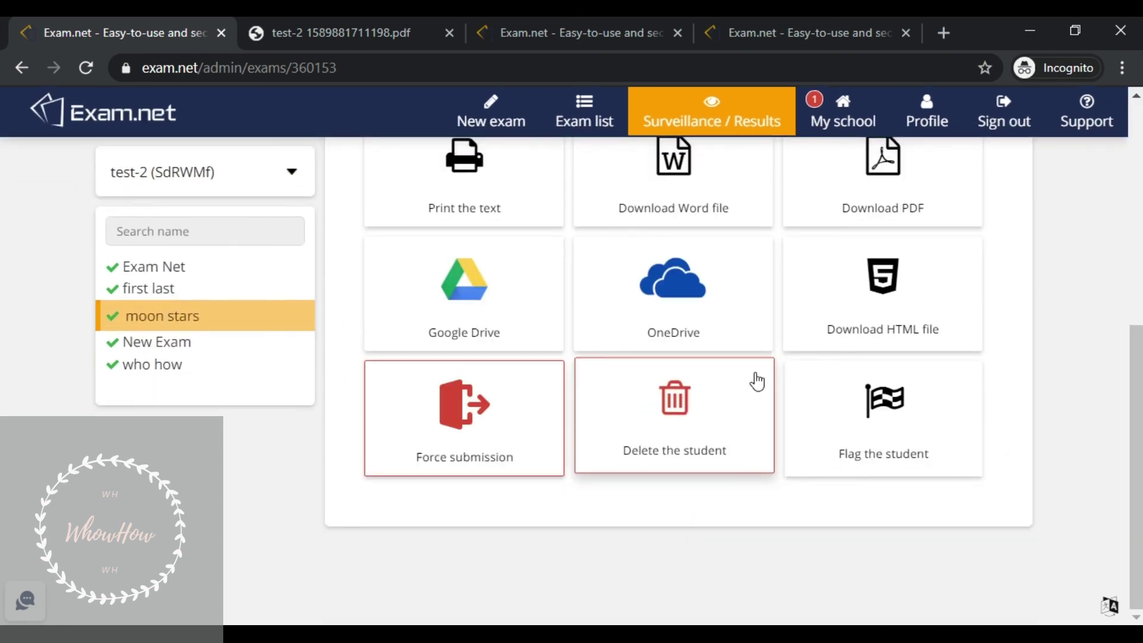
left_click(873, 197)
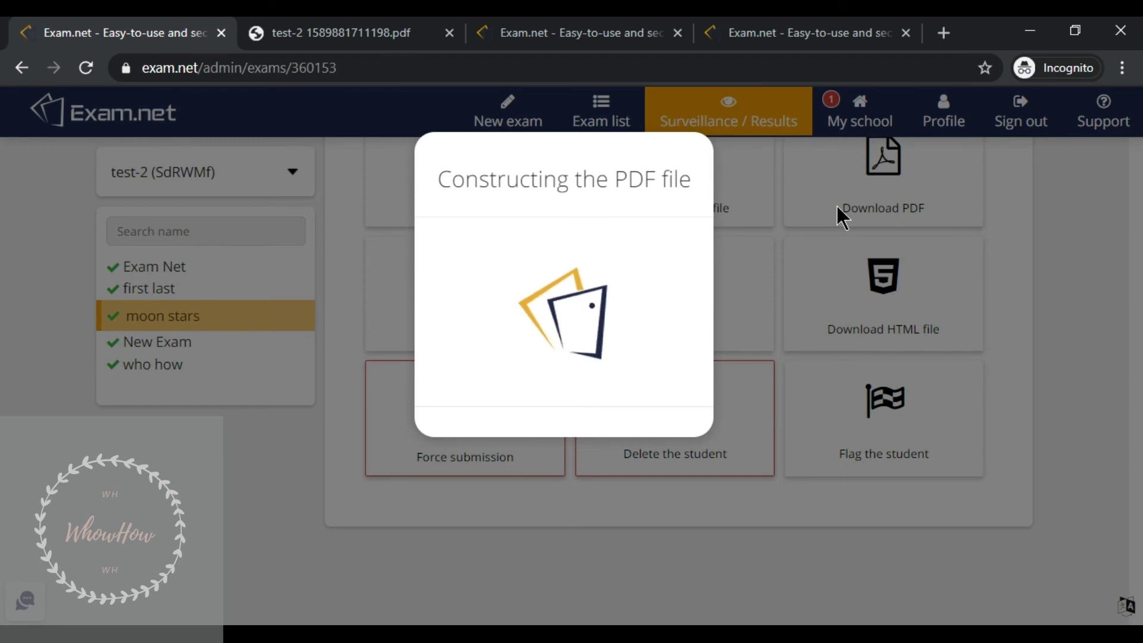